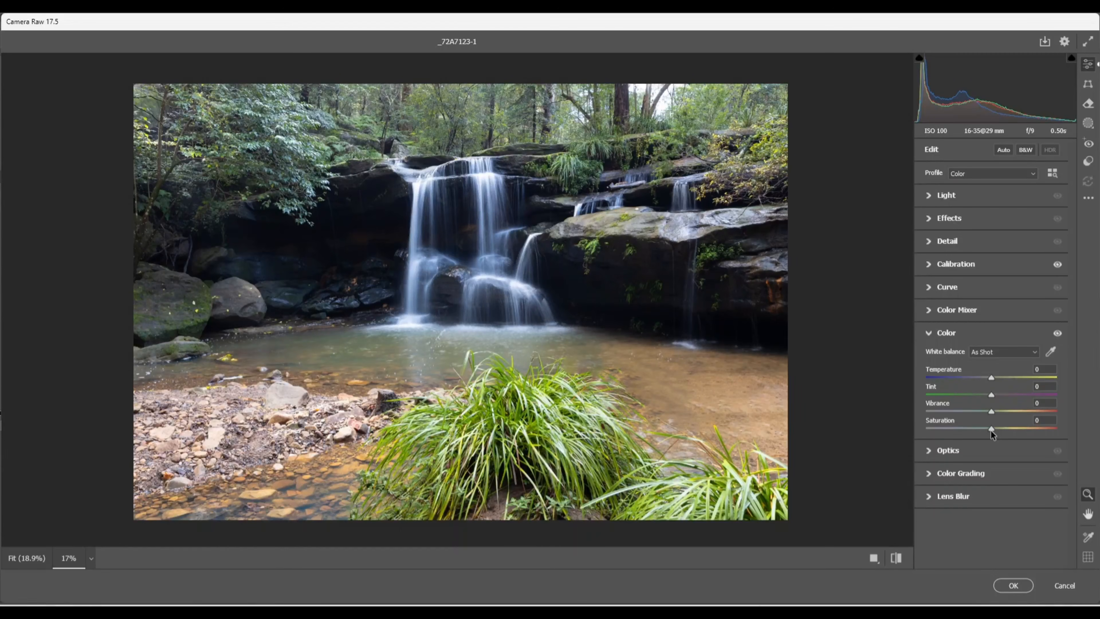
drag(991, 432, 892, 432)
Apply the Camera Raw edits to open the photo, then add a Black & White adjustment layer
click(1012, 585)
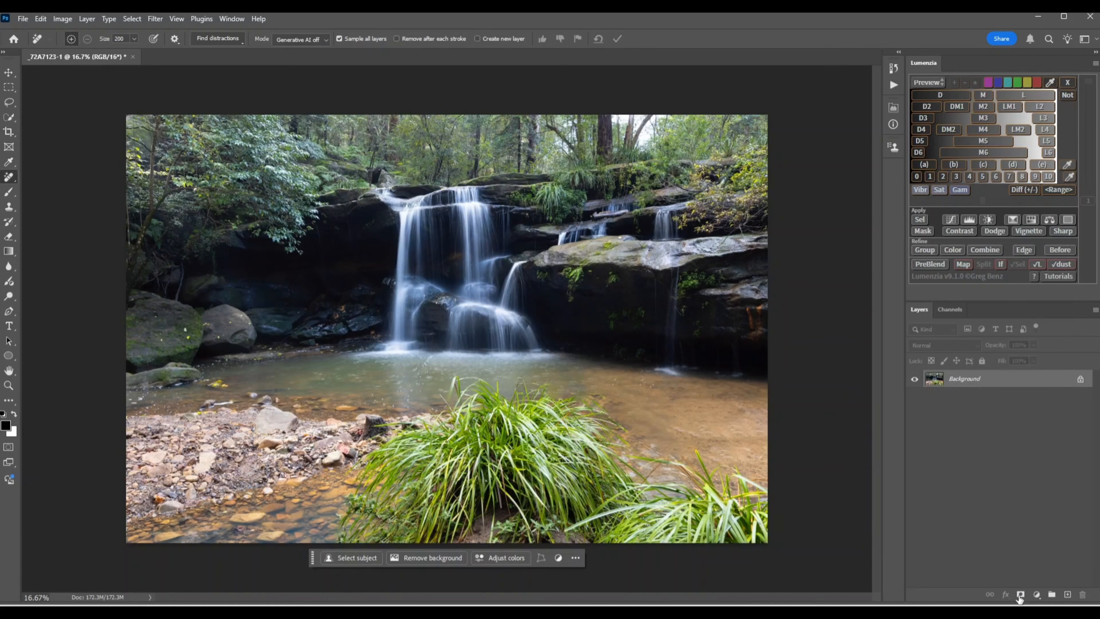
click(1038, 596)
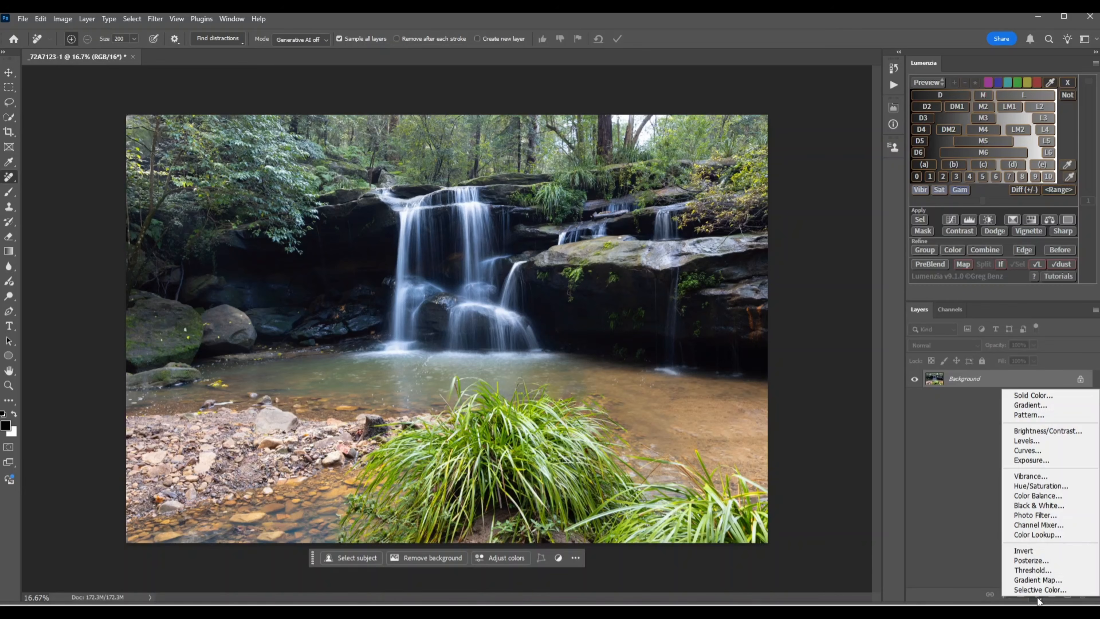
click(1030, 510)
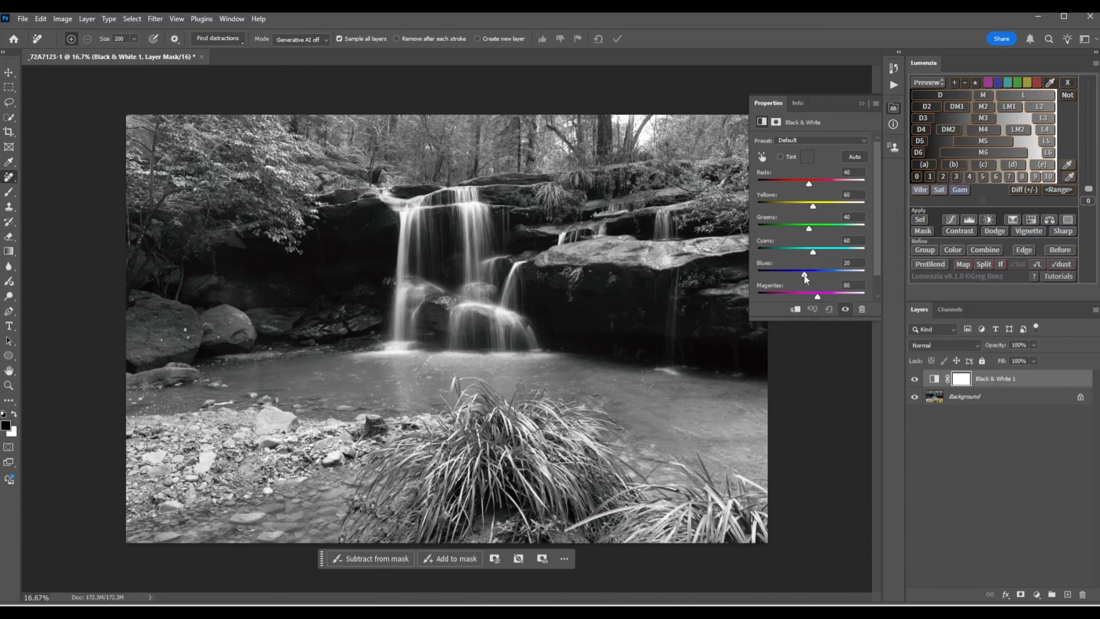
Fine-tune the Blues, Reds and Greens sliders of the Black & White adjustment and close its properties
mouse_move(804, 276)
mouse_down()
mouse_move(771, 273)
mouse_move(853, 286)
mouse_move(806, 277)
mouse_up()
mouse_move(809, 185)
mouse_down()
mouse_move(765, 183)
mouse_move(850, 184)
mouse_move(763, 190)
mouse_move(835, 195)
mouse_move(814, 186)
mouse_up()
mouse_move(810, 232)
mouse_down()
mouse_move(862, 245)
mouse_move(798, 239)
mouse_move(849, 247)
mouse_move(810, 233)
mouse_up()
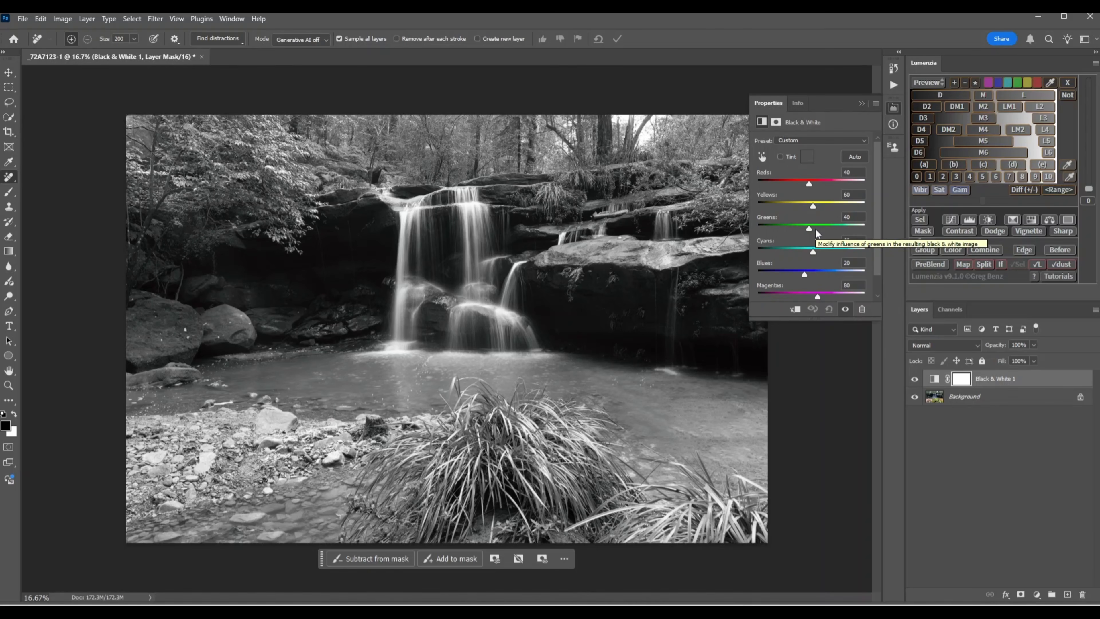
click(862, 104)
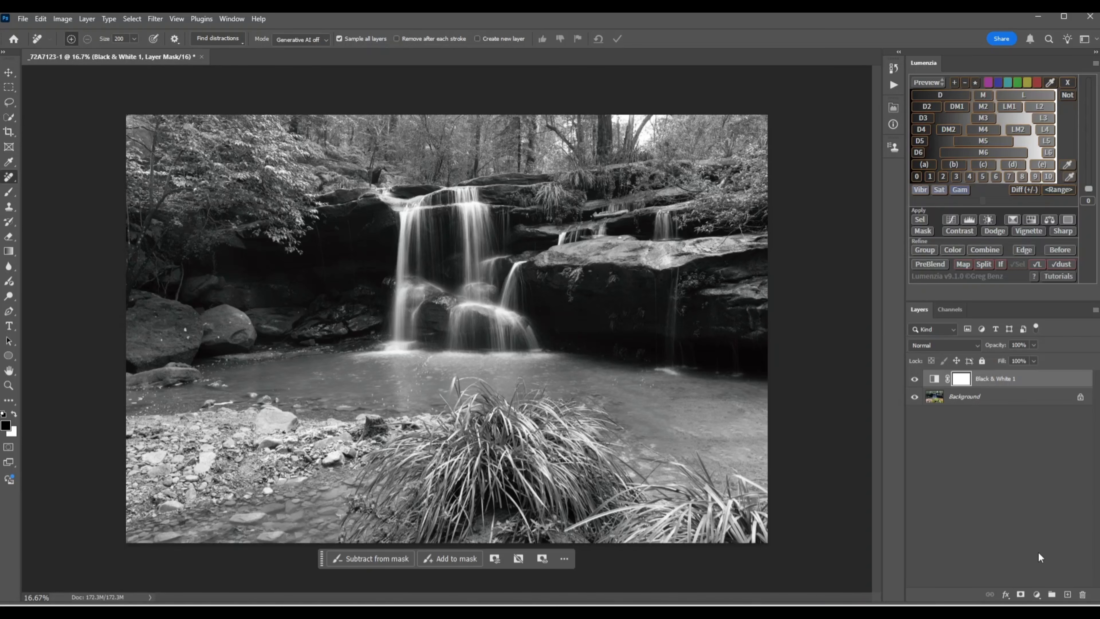
Add a Gradient Map adjustment layer, set its method to Classic, and close its properties
click(1037, 595)
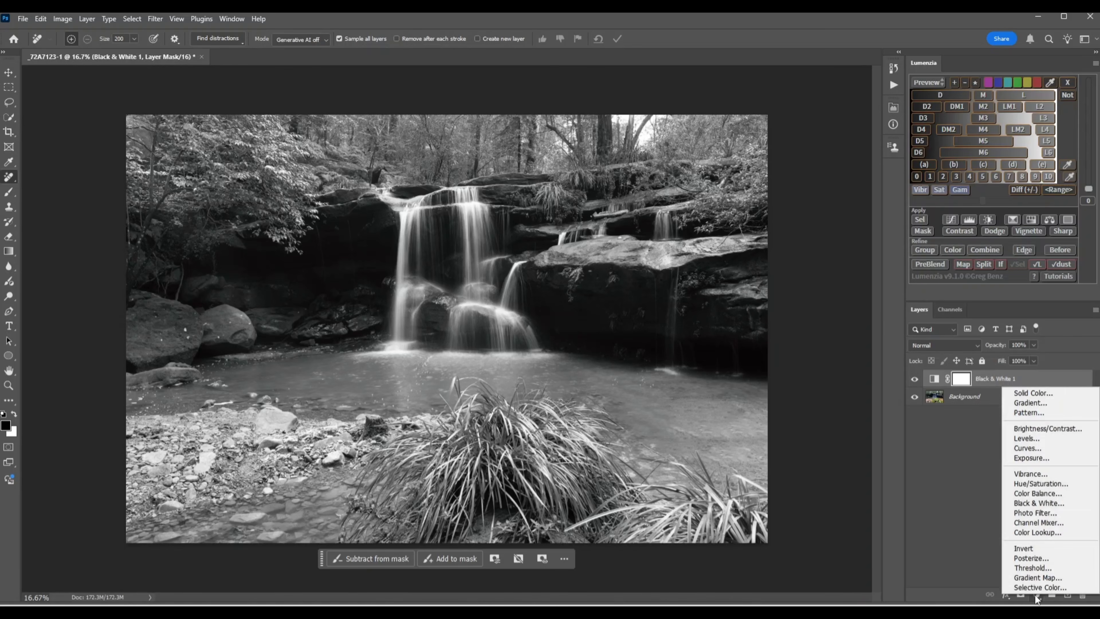
click(1038, 579)
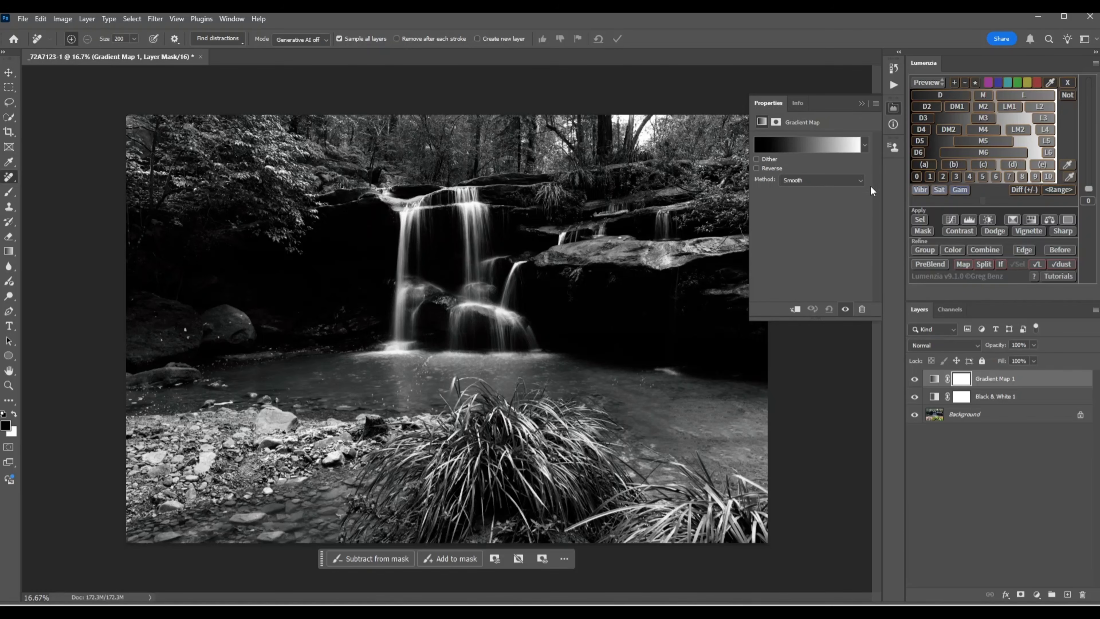
click(859, 179)
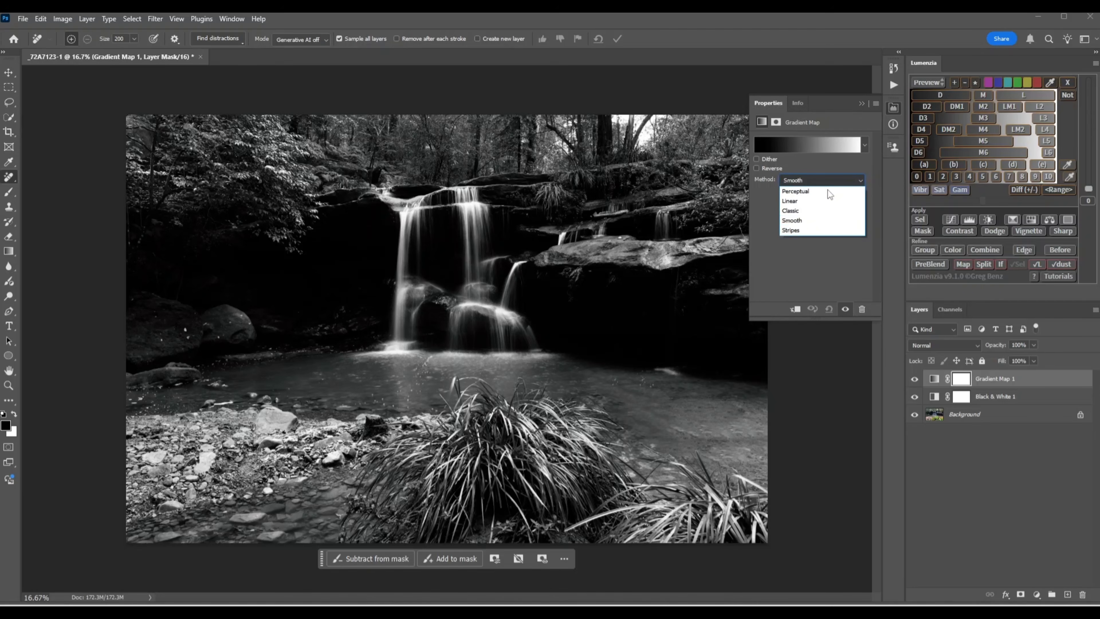
click(792, 211)
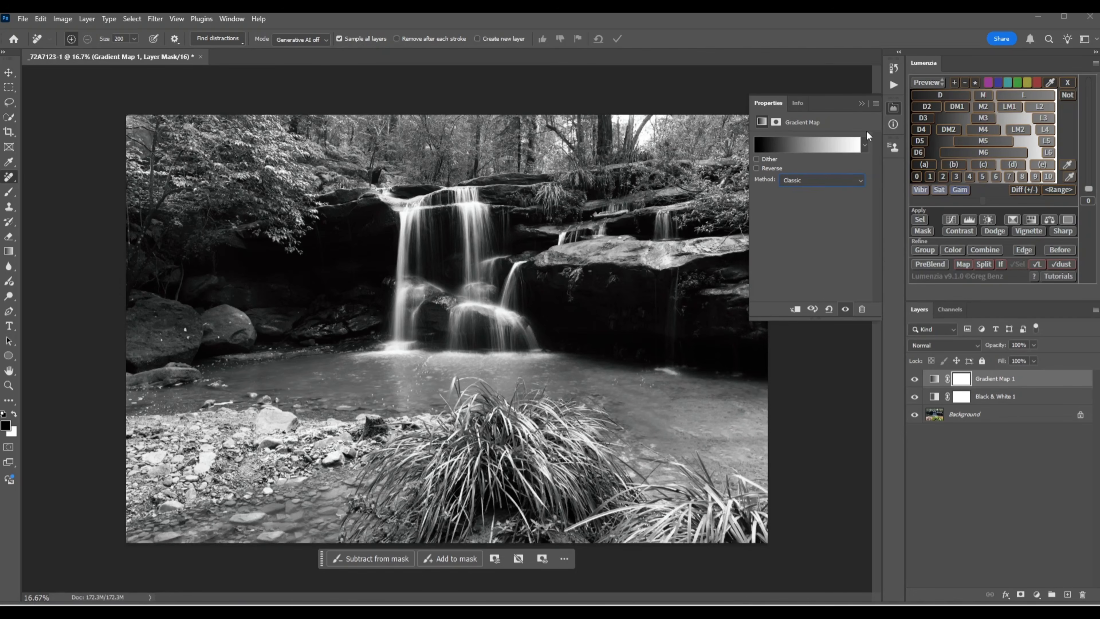
click(862, 104)
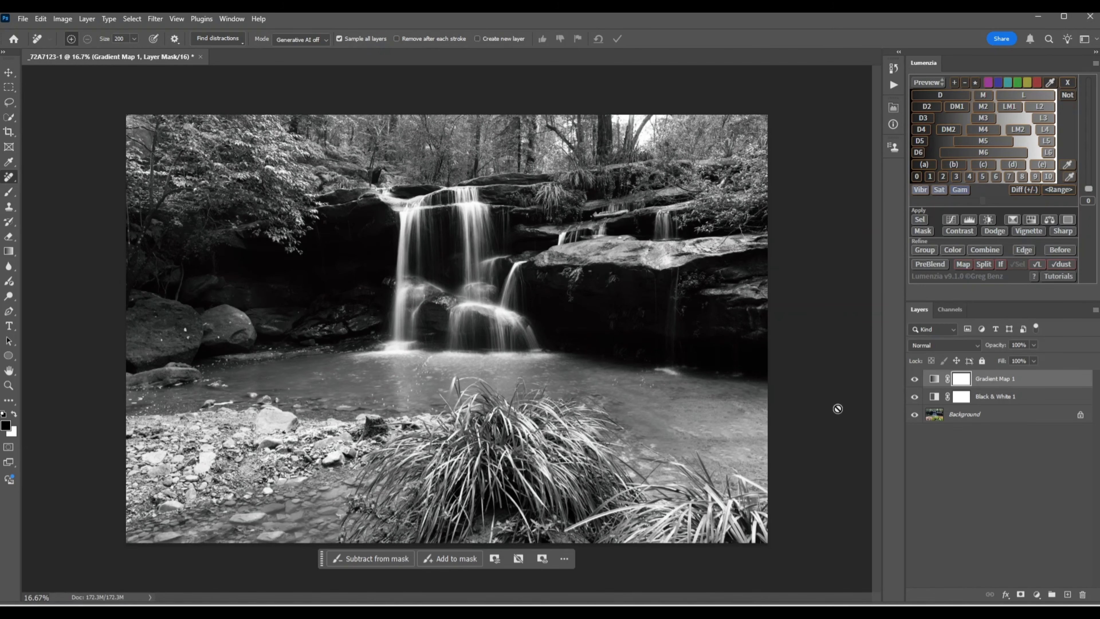
Flatten the image into a single background layer
click(1095, 310)
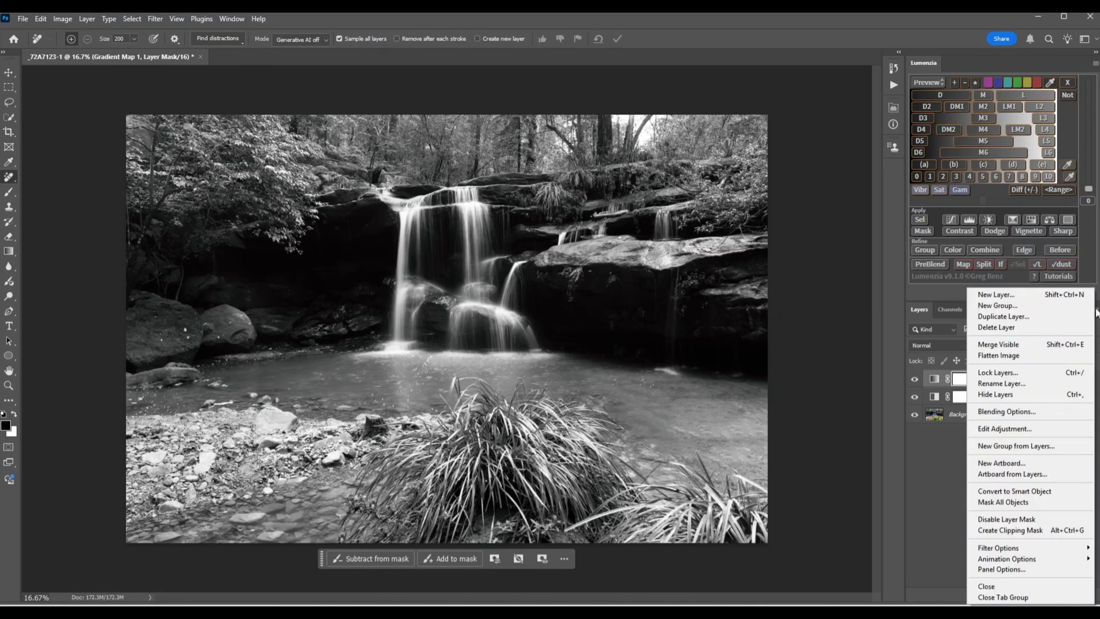
click(984, 358)
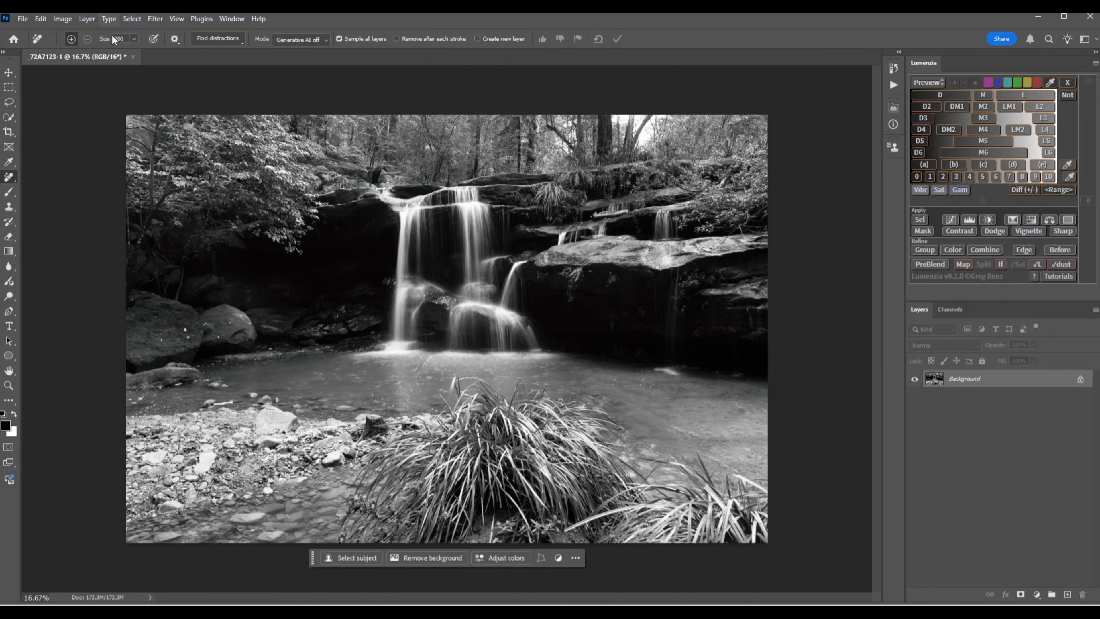
Open the Camera Raw Filter on the flattened image
click(159, 21)
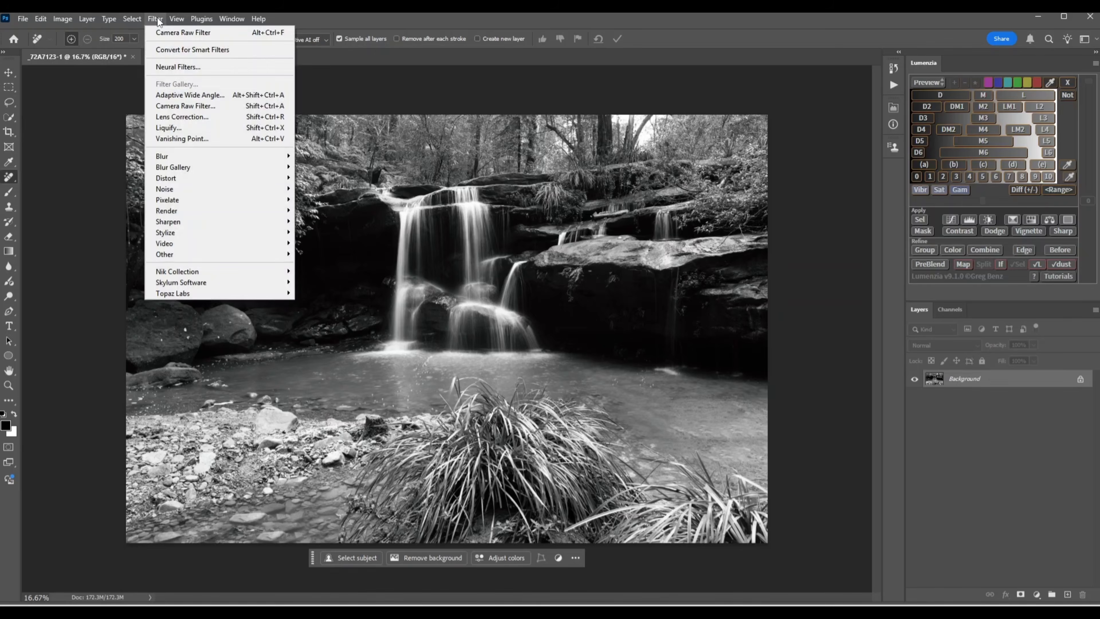
key(Escape)
click(156, 18)
click(168, 109)
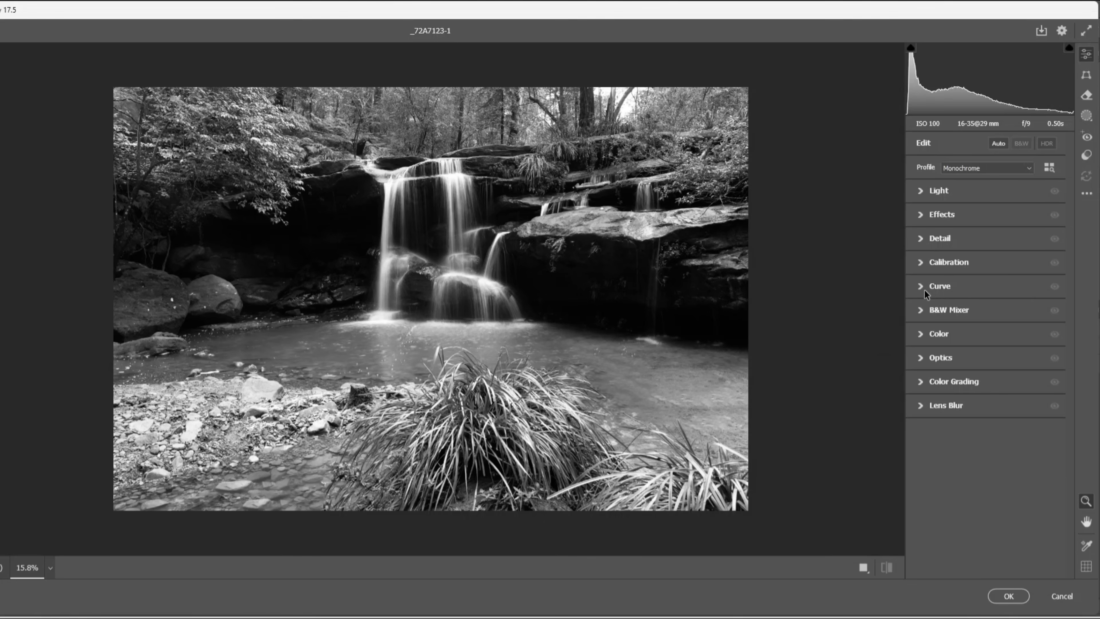
Expand the Curve section, set Highlights to +19, and lower the Darks slider
click(920, 287)
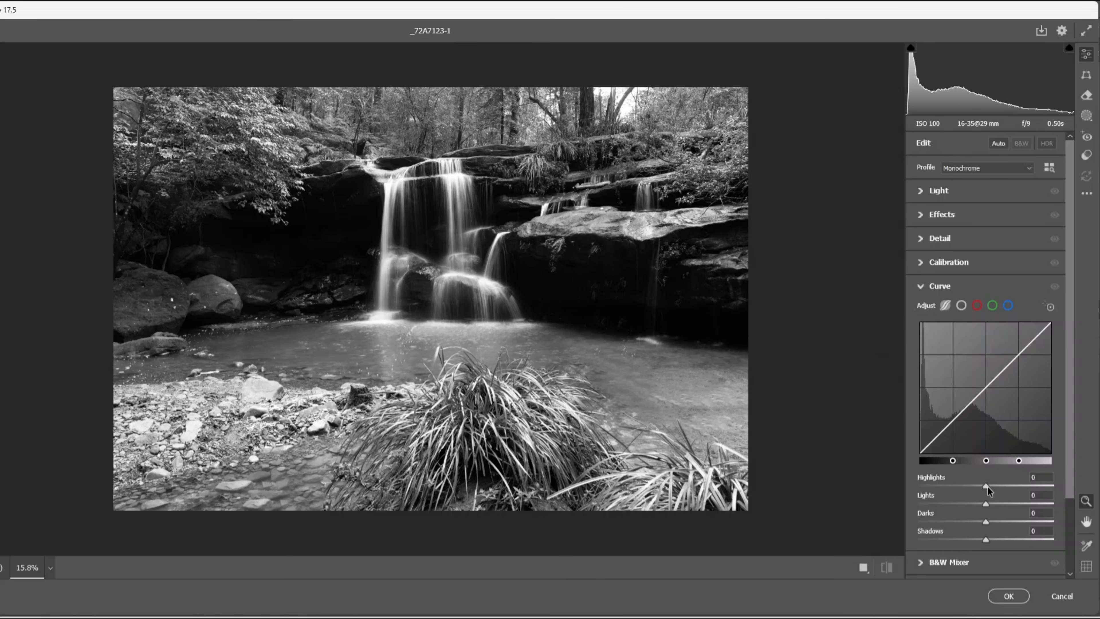
mouse_move(988, 486)
mouse_down()
mouse_move(1012, 487)
mouse_move(999, 487)
mouse_up()
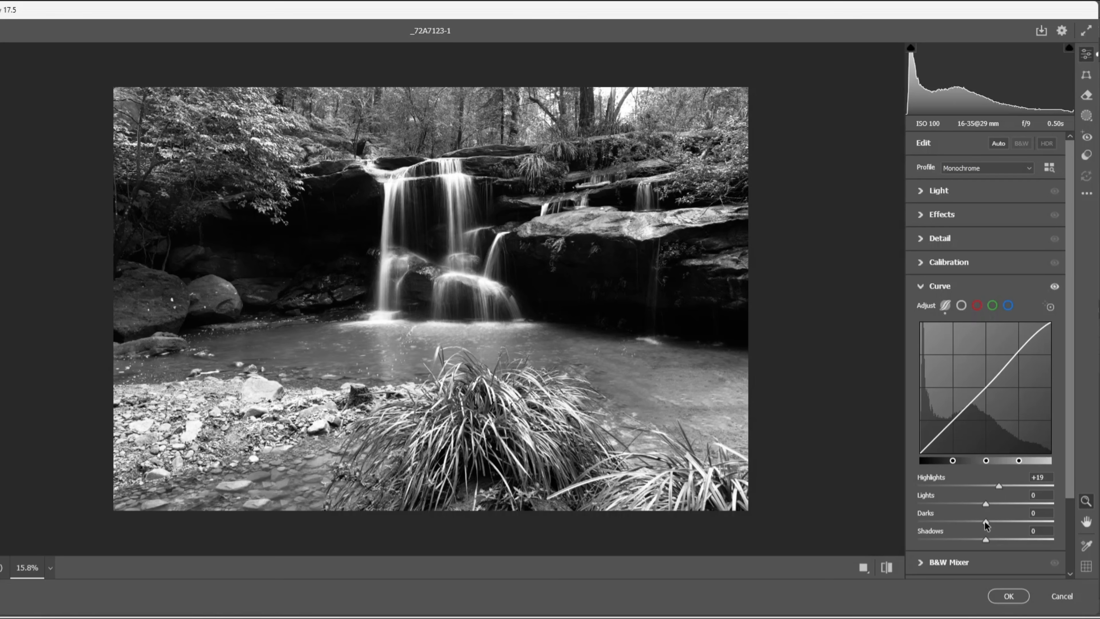
drag(986, 524, 969, 523)
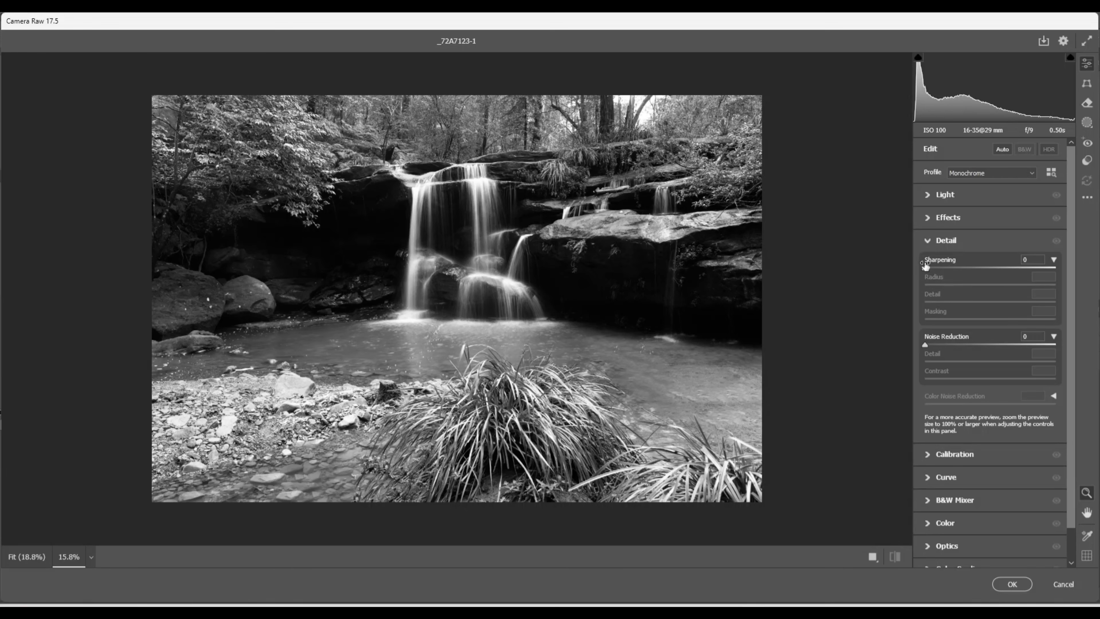
Raise Sharpening to about 150 and zoom into the rocks to inspect the detail
drag(925, 266, 1042, 270)
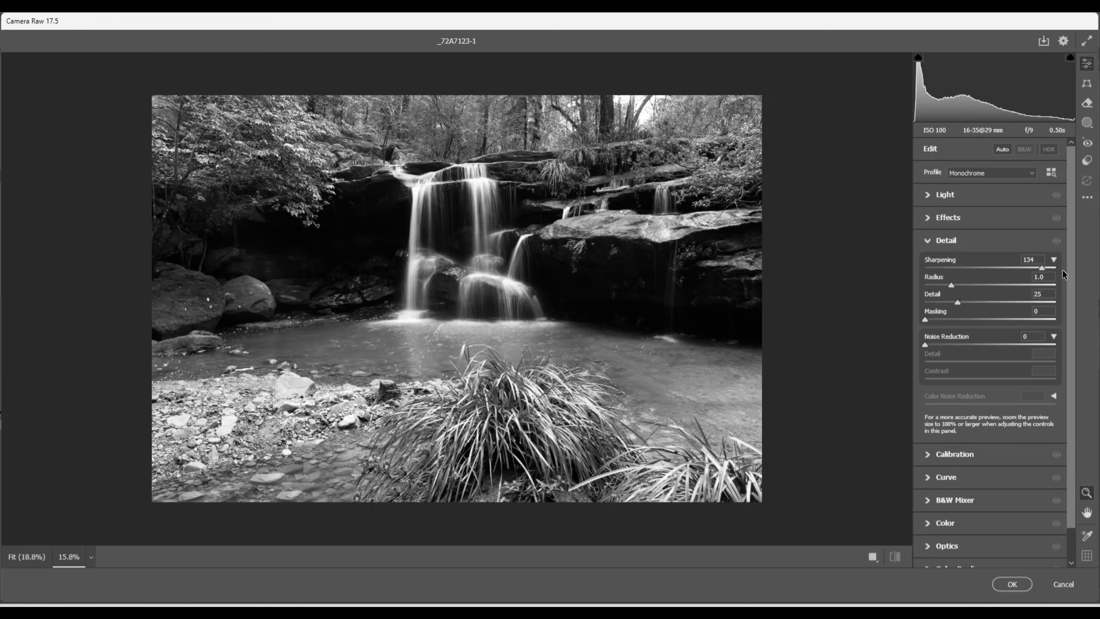
click(559, 256)
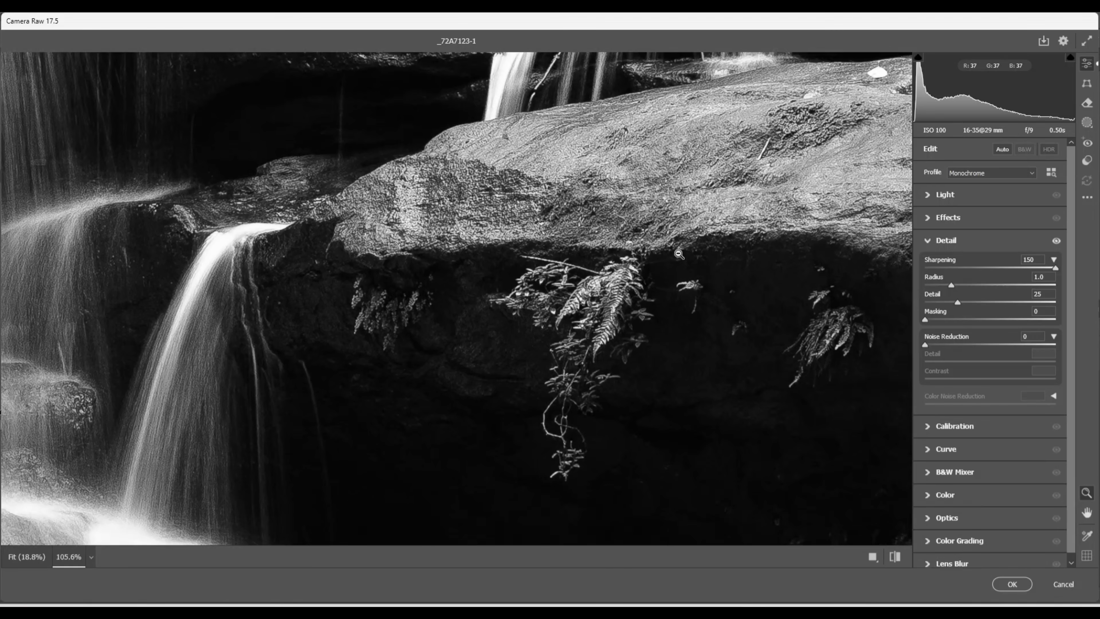
key(h)
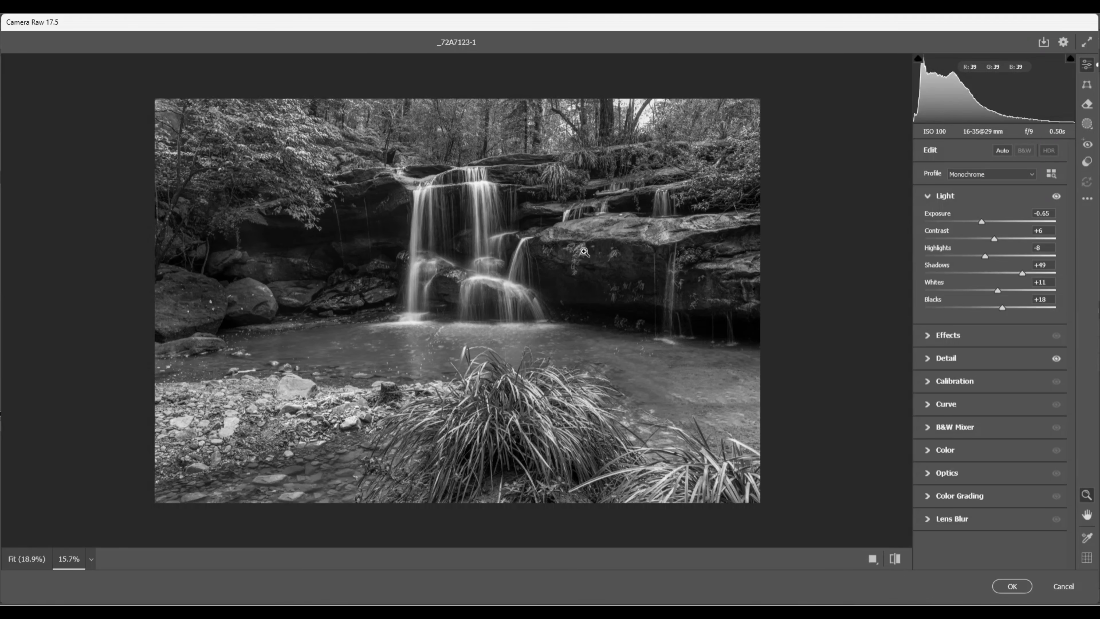
Expand the Detail section and reset Radius, Masking and Sharpening so sharpening is 0
click(926, 359)
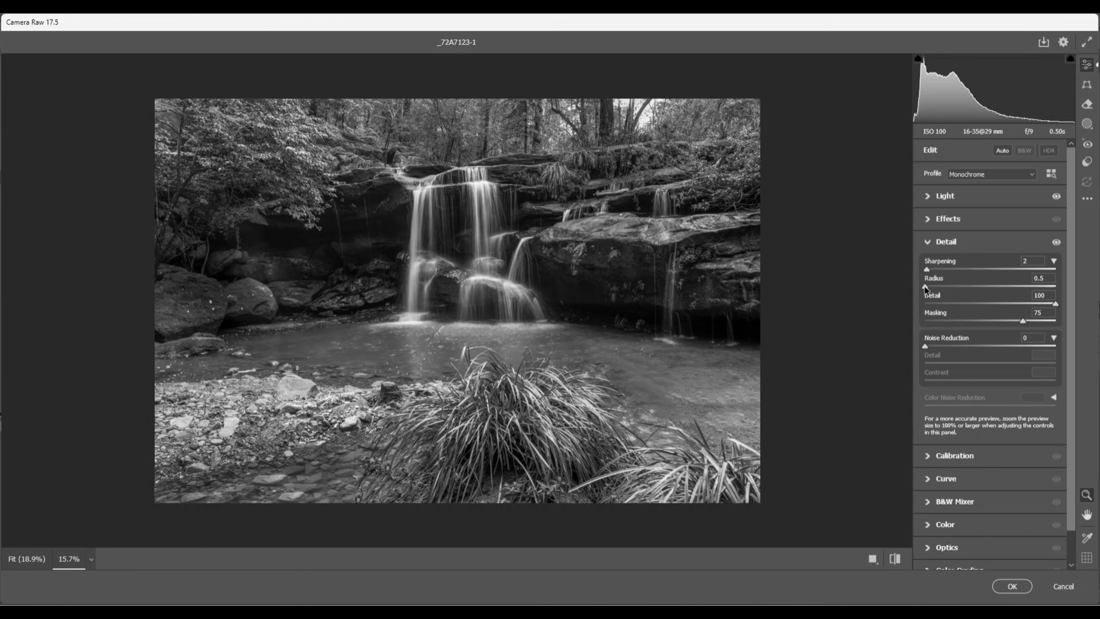
drag(925, 286, 952, 286)
drag(1022, 320, 899, 340)
drag(926, 269, 909, 271)
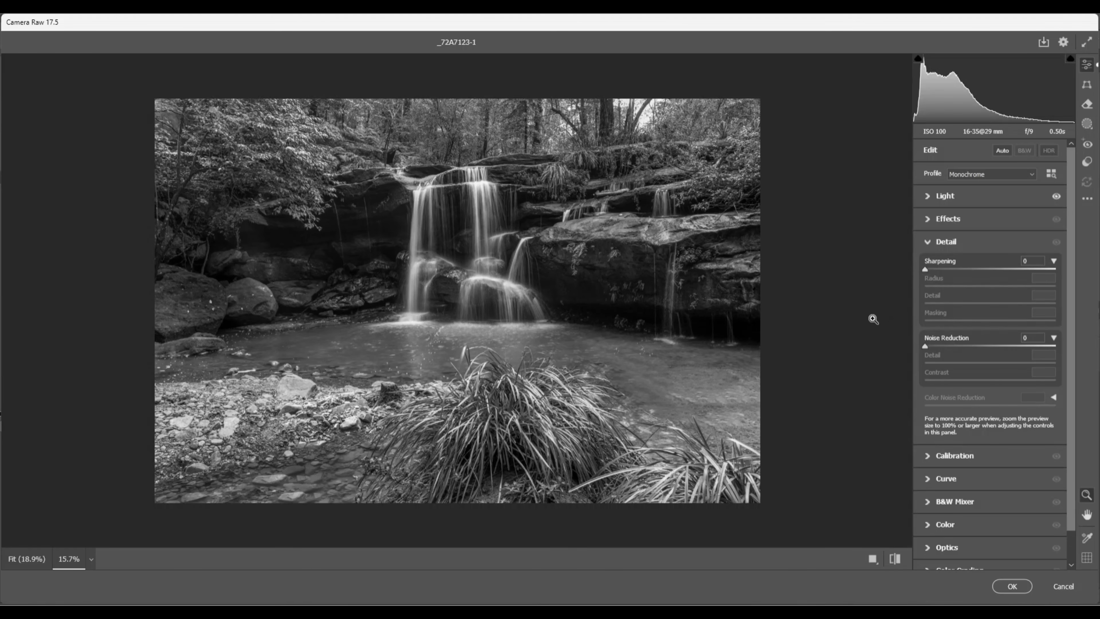
Open Masking and create a new Brush mask
click(1087, 125)
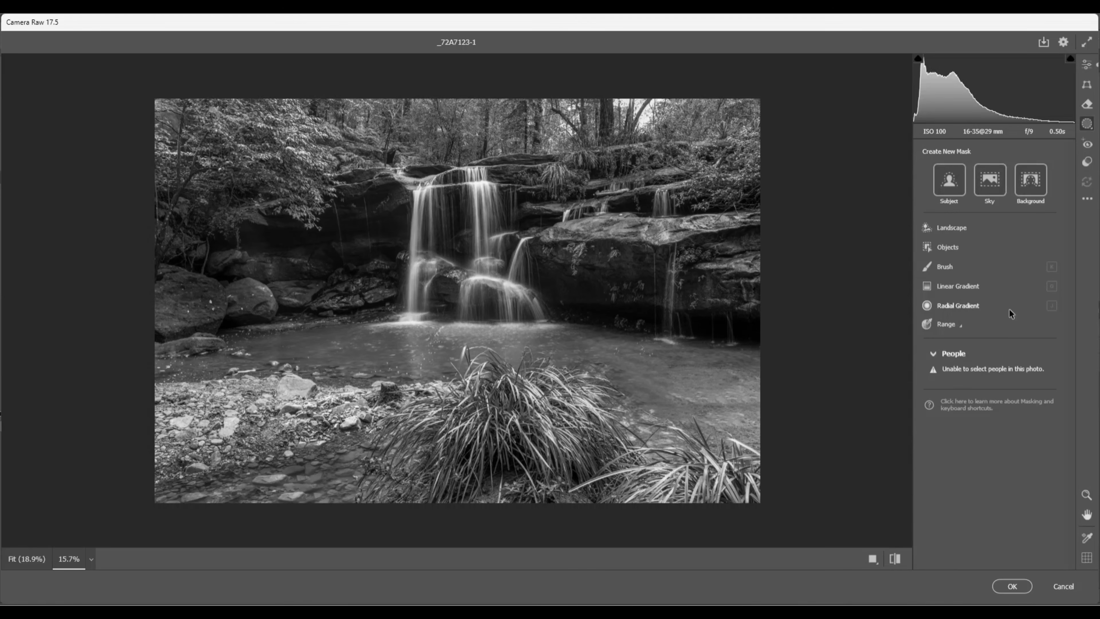
click(944, 267)
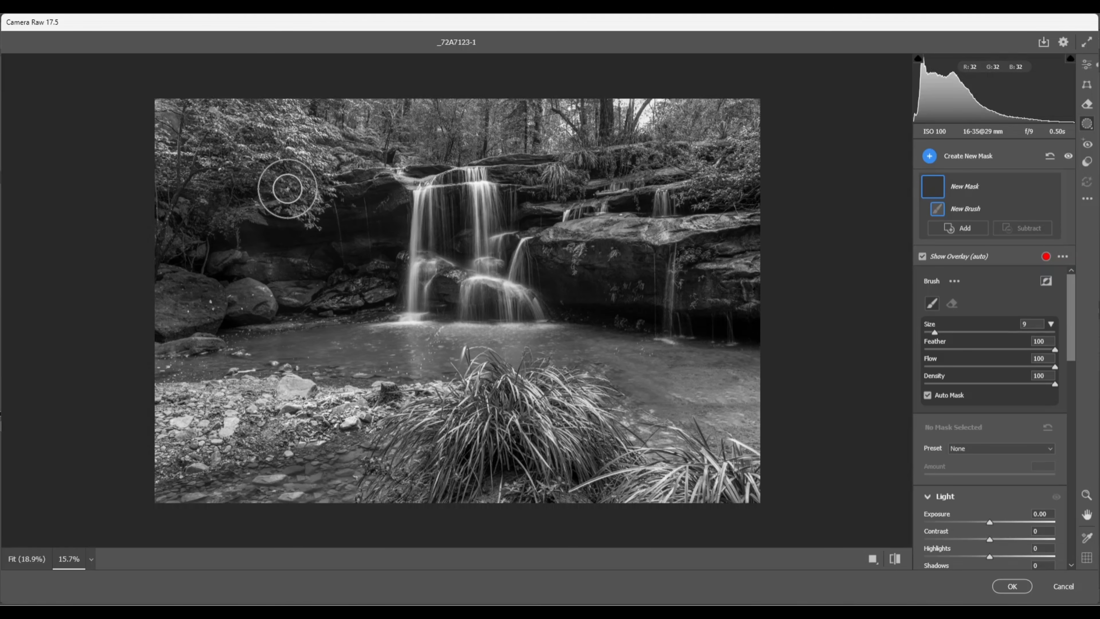
Enlarge the brush and paint the mask over the trees and rocks surrounding the waterfall
key(bracketright)
key(bracketright)
key(bracketright)
key(bracketright)
key(bracketright)
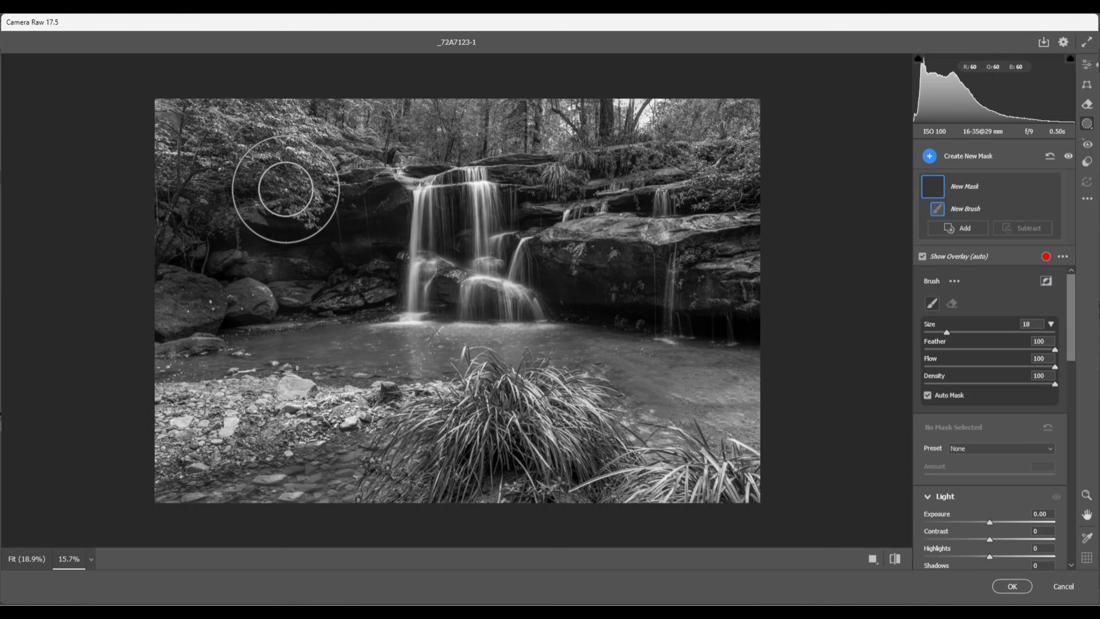
mouse_move(319, 143)
mouse_down()
mouse_move(153, 160)
mouse_move(246, 226)
mouse_move(323, 246)
mouse_move(356, 141)
mouse_move(498, 116)
mouse_move(621, 115)
mouse_move(597, 150)
mouse_move(637, 193)
mouse_up()
key(bracketleft)
key(bracketleft)
mouse_move(608, 238)
mouse_down()
mouse_move(732, 270)
mouse_move(738, 238)
mouse_move(712, 208)
mouse_move(626, 246)
mouse_move(653, 246)
mouse_up()
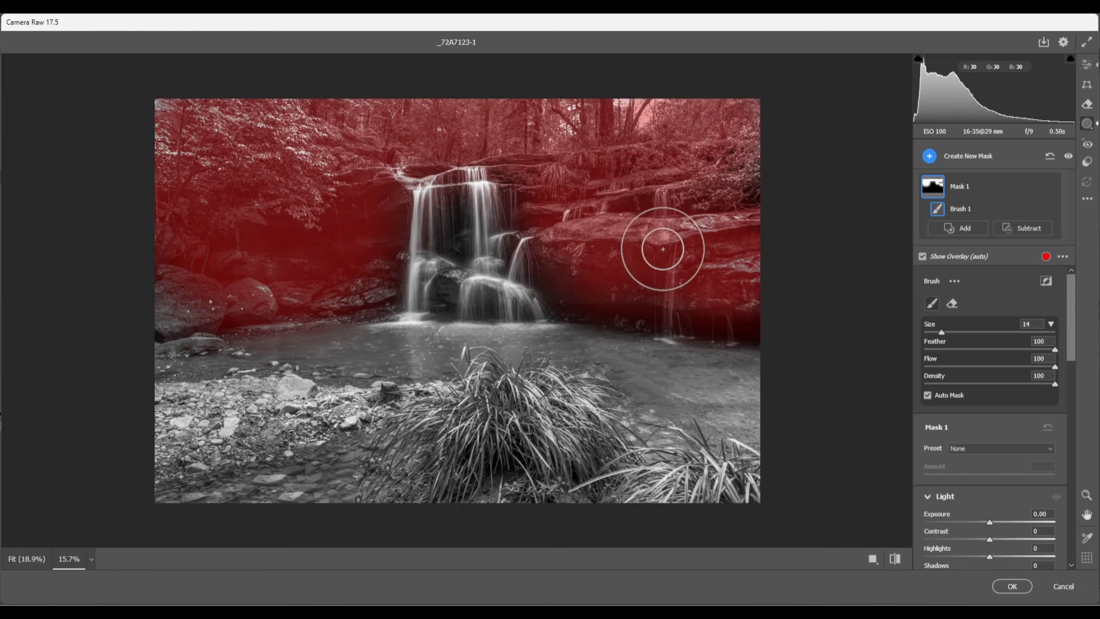
Shrink the brush and extend the mask over the foreground pebbles, grass and left boulders
key(bracketleft)
key(bracketleft)
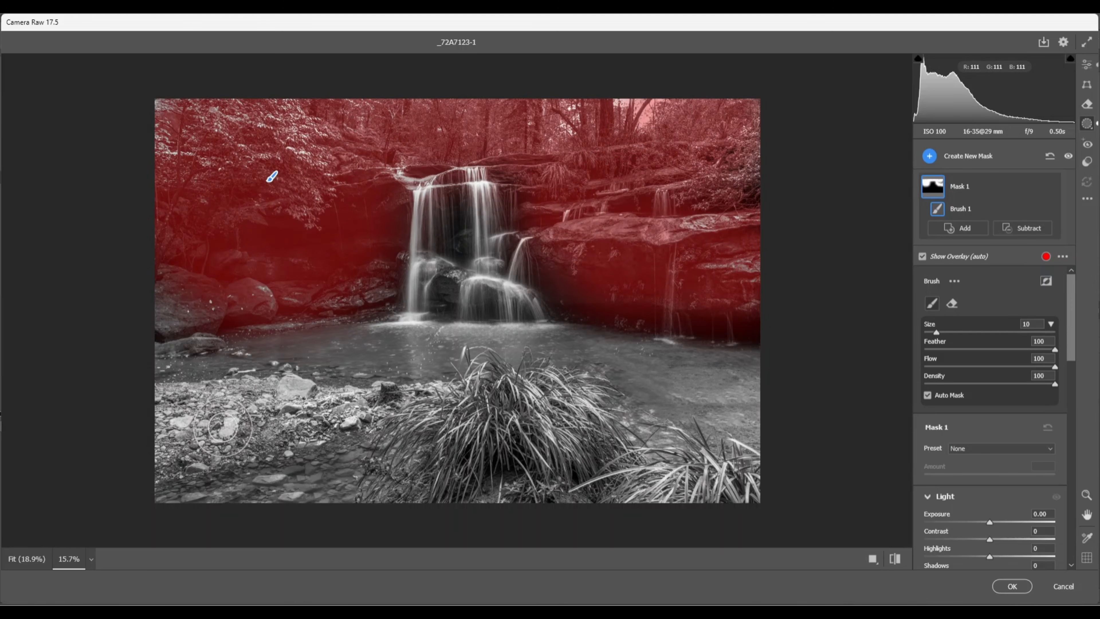
mouse_move(210, 415)
mouse_down()
mouse_move(202, 421)
mouse_move(236, 427)
mouse_move(313, 403)
mouse_move(186, 421)
mouse_move(312, 424)
mouse_up()
key(bracketleft)
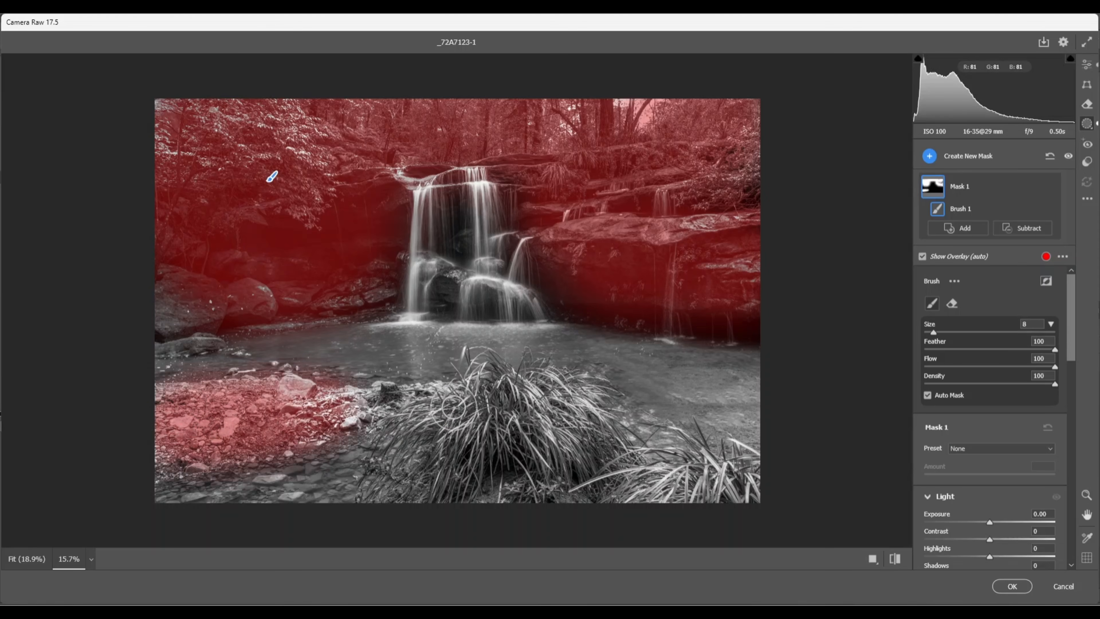
mouse_move(419, 415)
mouse_down()
mouse_move(510, 404)
mouse_move(463, 475)
mouse_move(468, 449)
mouse_move(516, 421)
mouse_move(578, 415)
mouse_move(563, 416)
mouse_move(580, 448)
mouse_move(716, 496)
mouse_move(515, 484)
mouse_move(450, 458)
mouse_move(394, 483)
mouse_move(426, 469)
mouse_move(504, 488)
mouse_move(619, 467)
mouse_move(573, 406)
mouse_move(395, 398)
mouse_move(312, 416)
mouse_up()
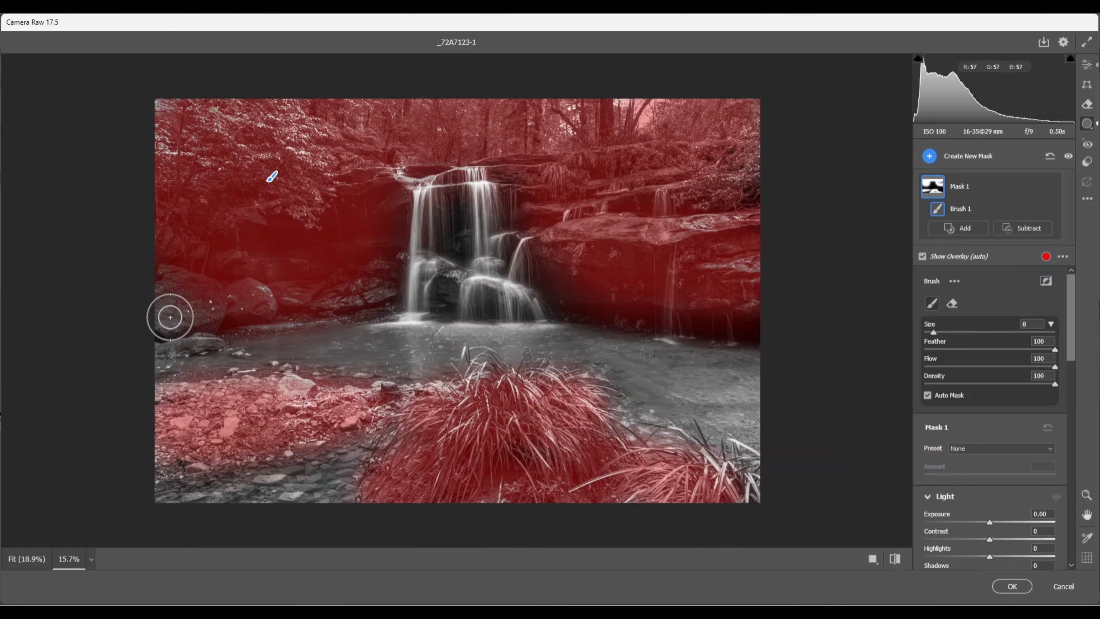
drag(188, 319, 208, 310)
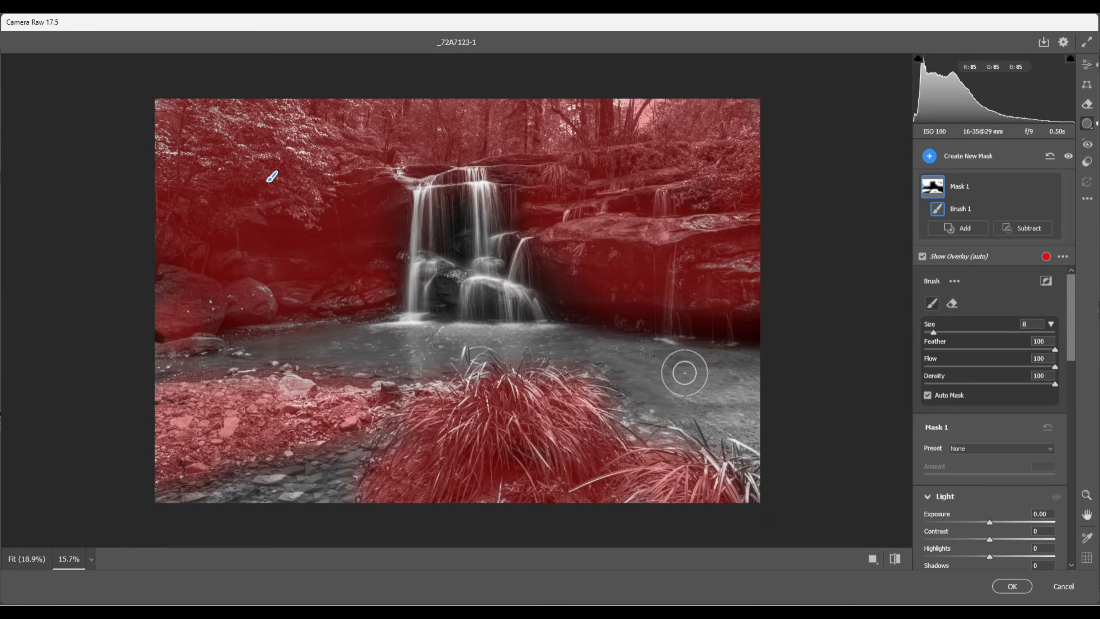
Set the masked area's Texture to +7
scroll(970, 392, down, 5)
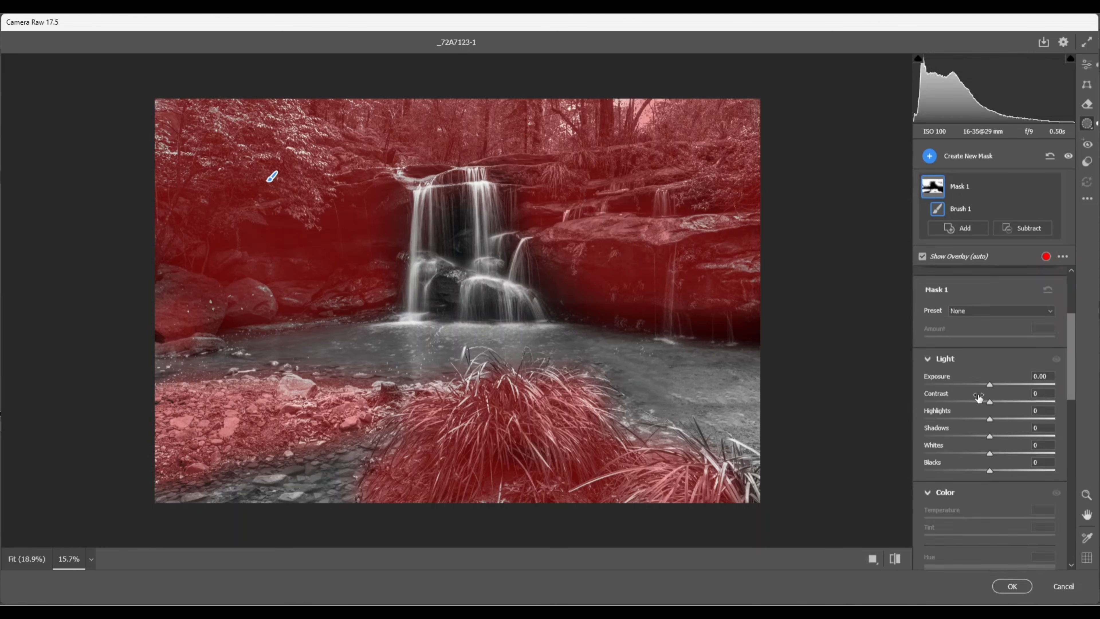
scroll(979, 395, down, 5)
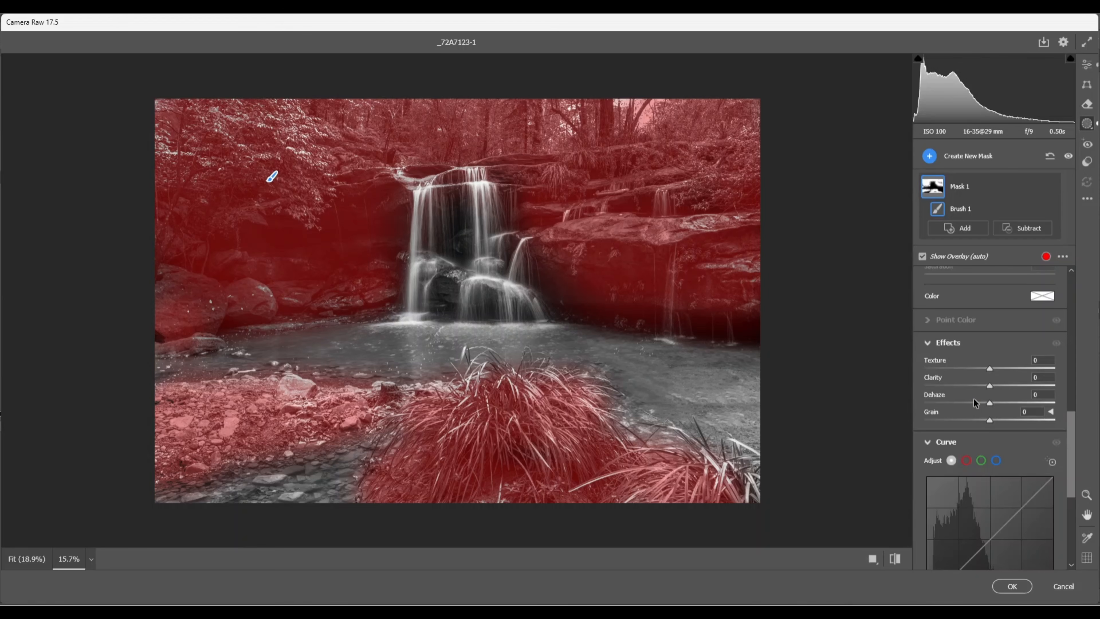
scroll(975, 401, down, 2)
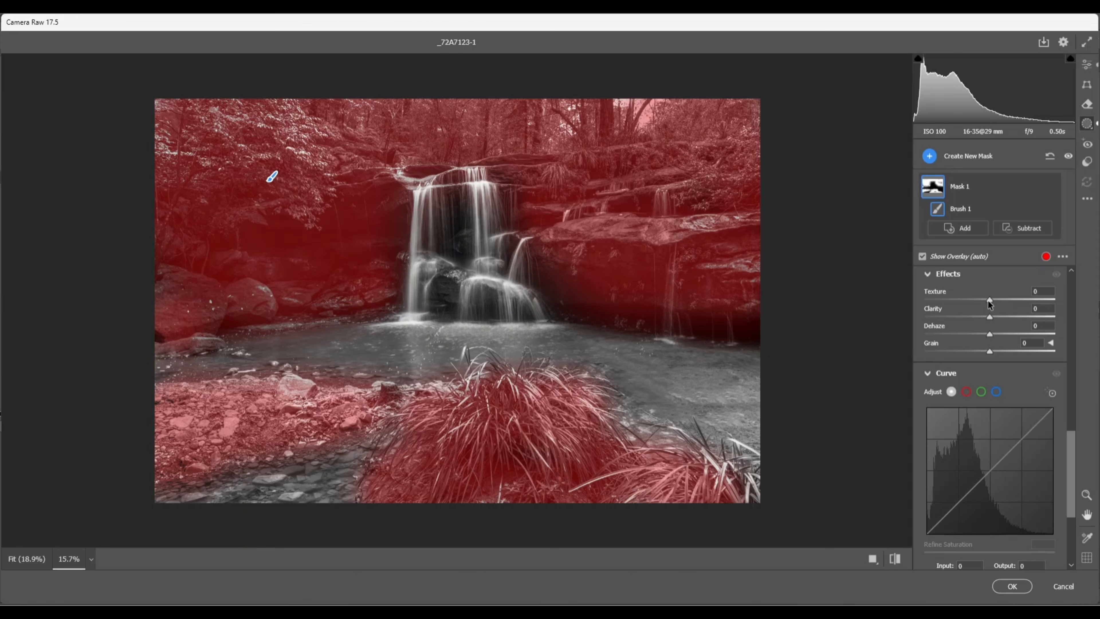
drag(991, 300, 992, 300)
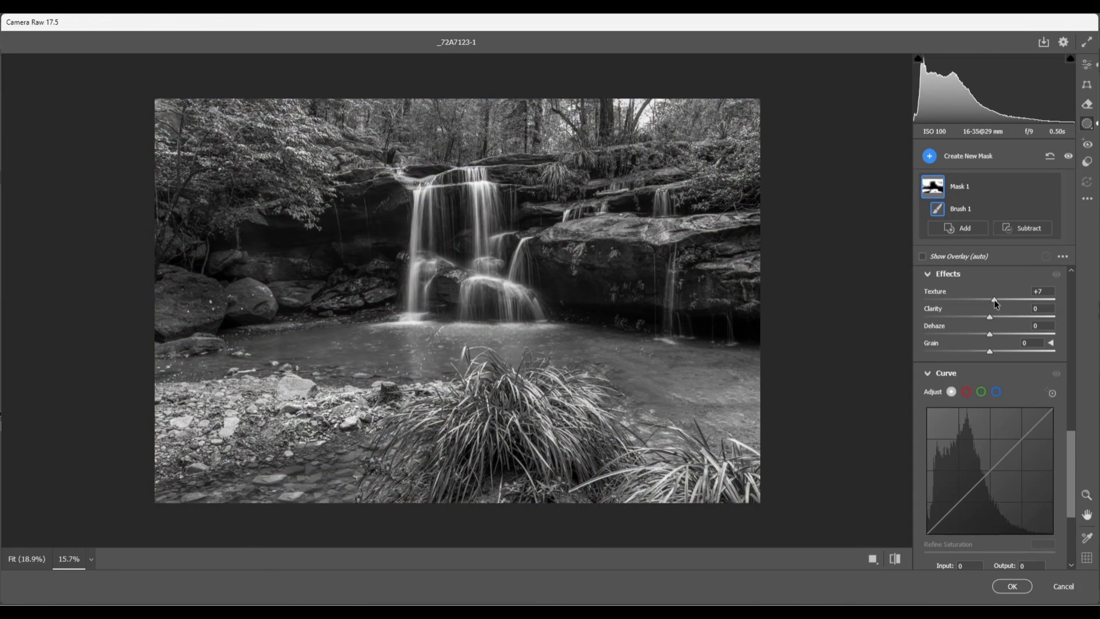
Set the masked area's Sharpness to +45
scroll(963, 401, down, 3)
scroll(970, 407, down, 1)
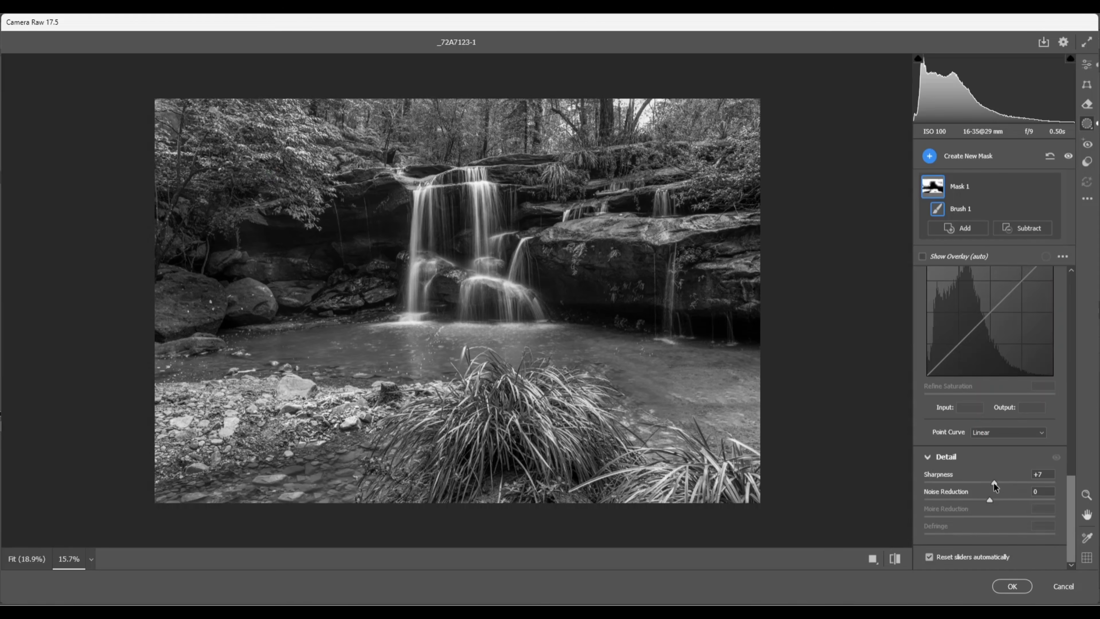
drag(994, 483, 1004, 483)
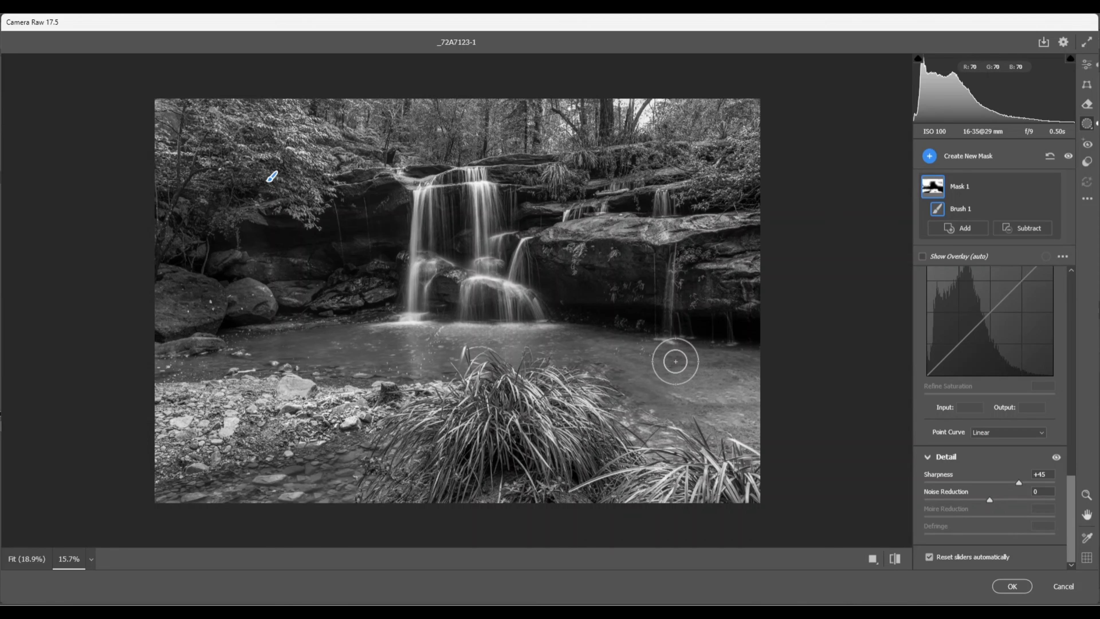
Create a new Brush mask, shrink the brush and paint it over the main cascading waterfall
click(1087, 494)
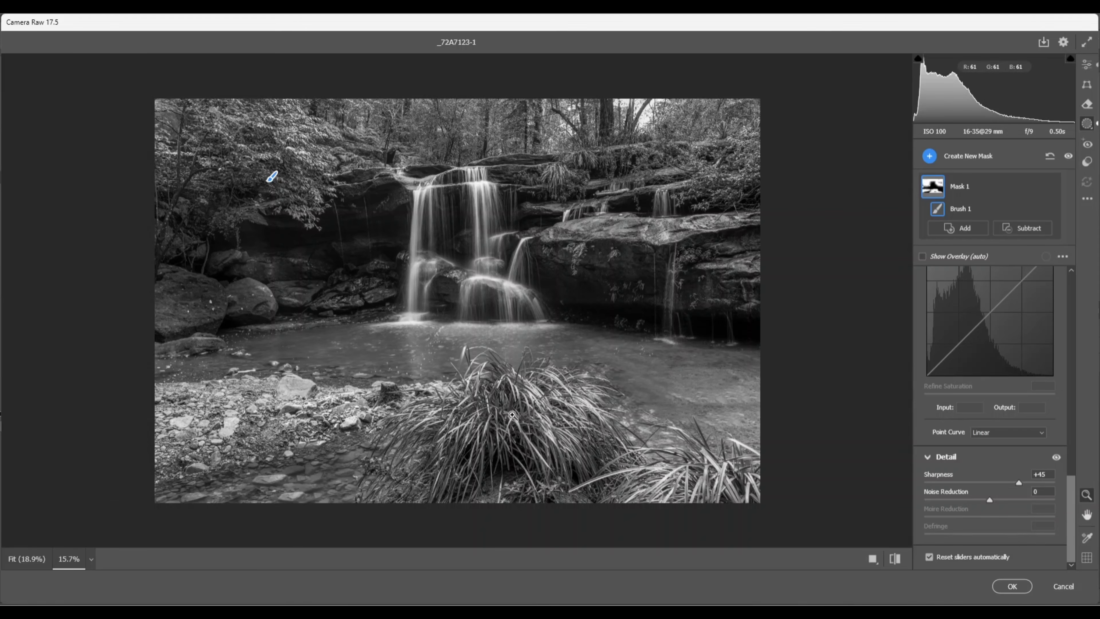
drag(512, 415, 509, 440)
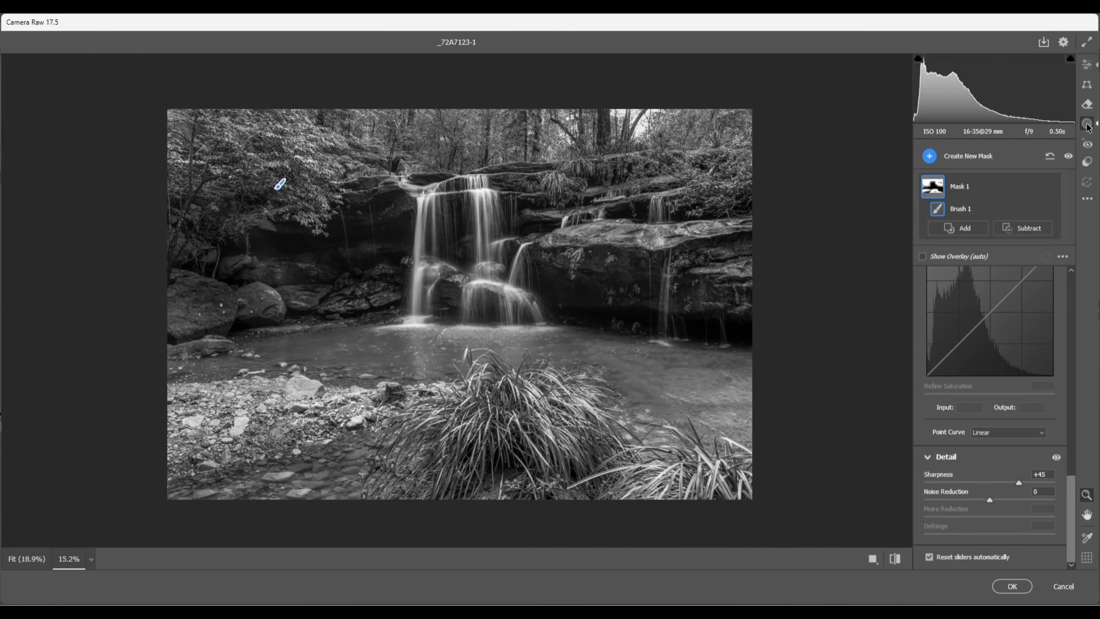
click(929, 156)
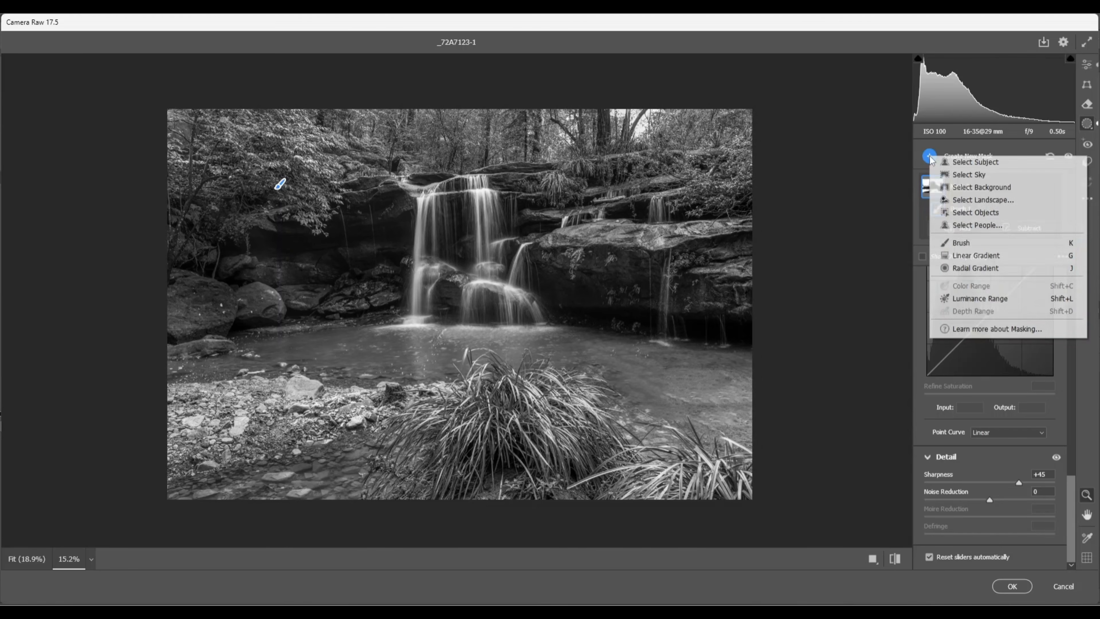
click(966, 245)
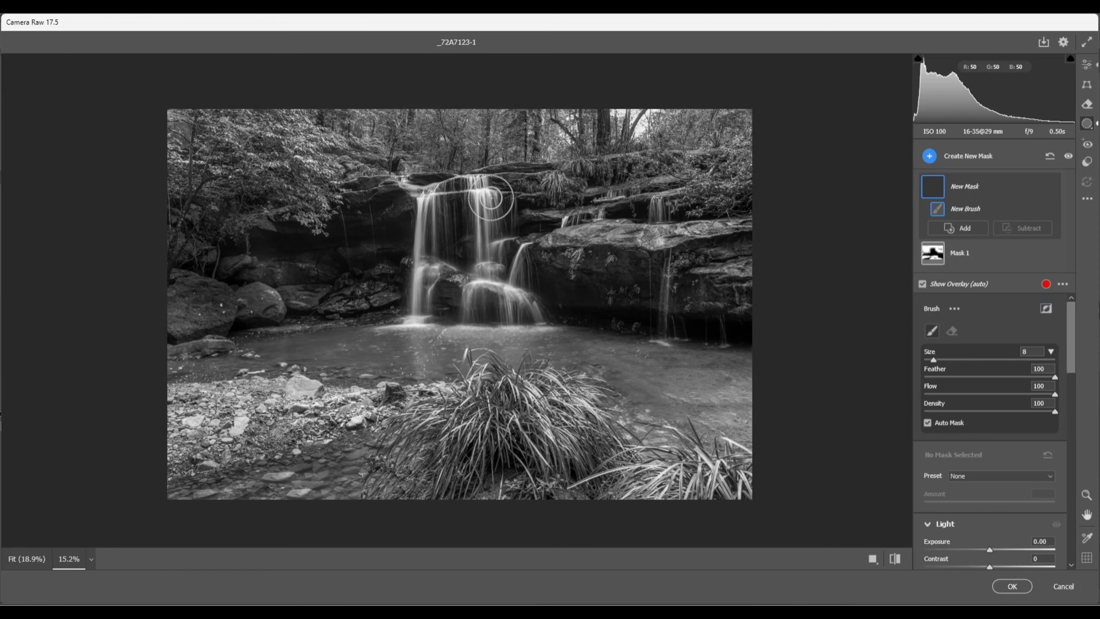
key(bracketleft)
key(bracketleft)
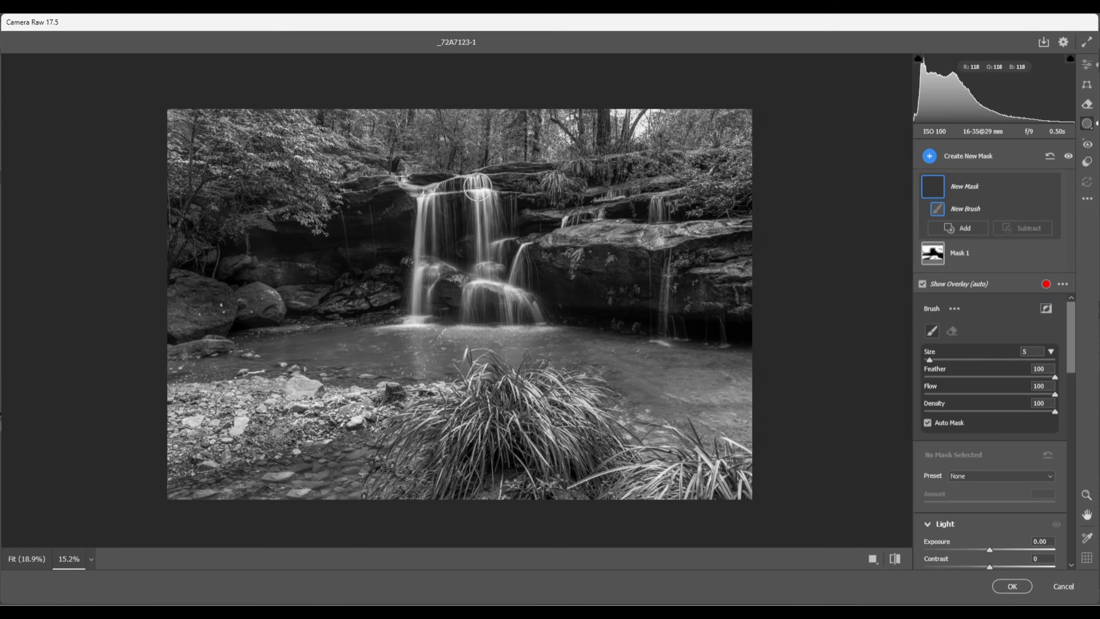
mouse_move(478, 186)
mouse_down()
mouse_move(483, 291)
mouse_move(525, 309)
mouse_up()
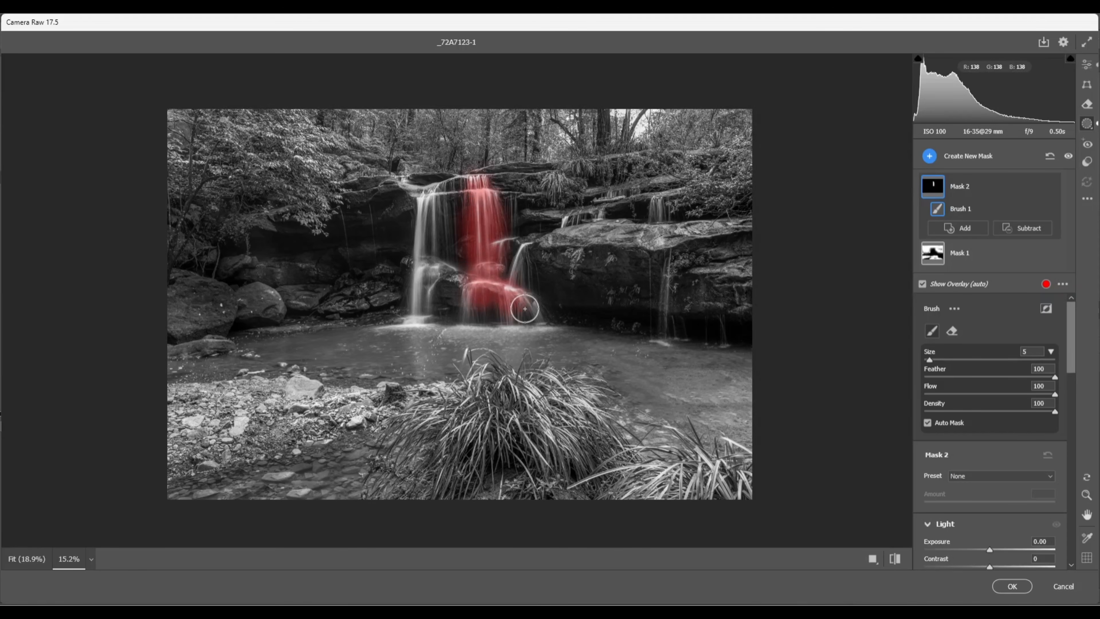
drag(430, 197, 425, 226)
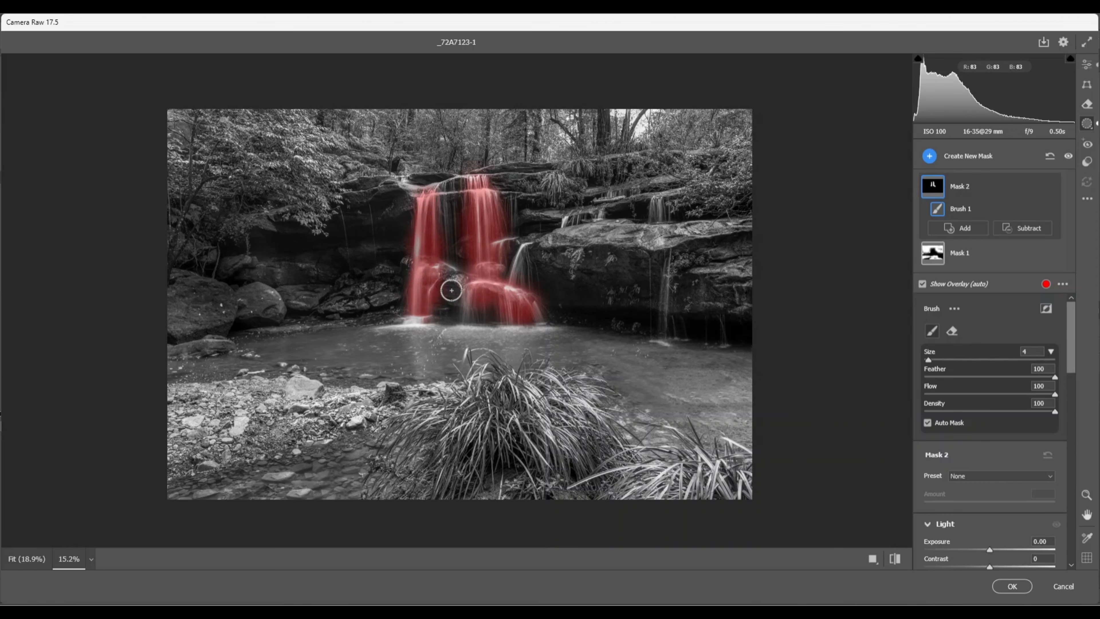
Set the waterfall mask's Texture to +9 and Sharpness to +21
scroll(996, 406, down, 5)
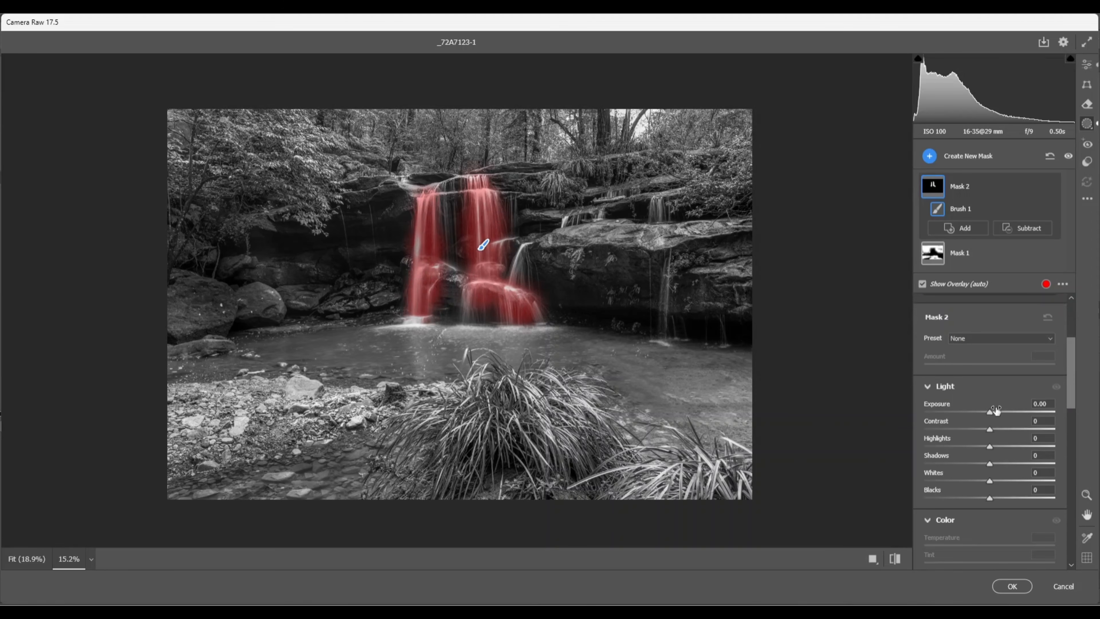
scroll(990, 403, down, 7)
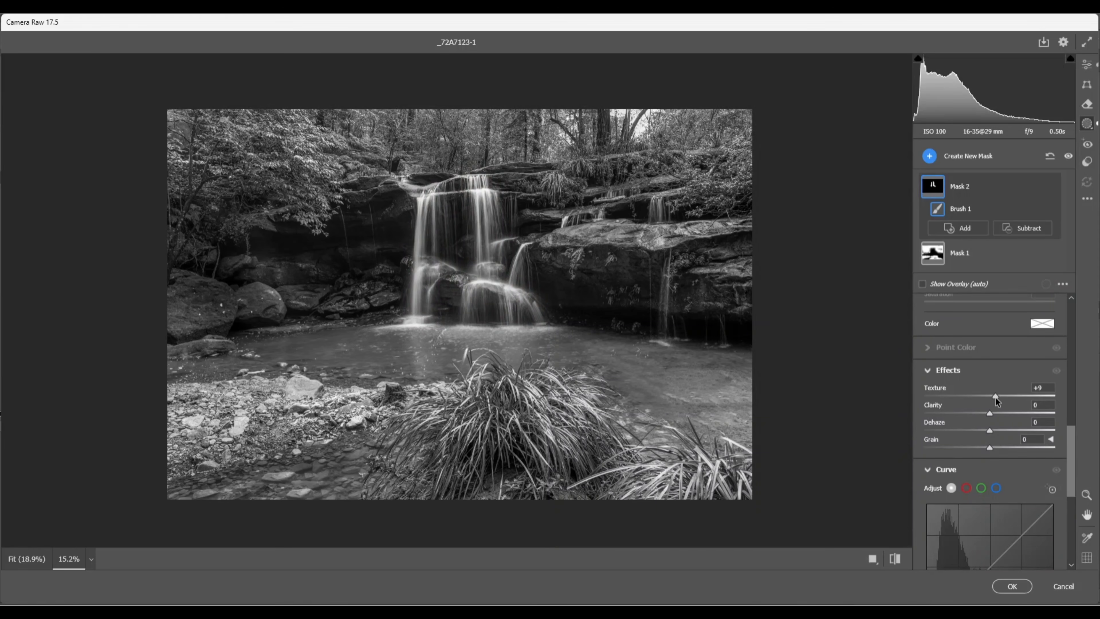
scroll(996, 419, down, 5)
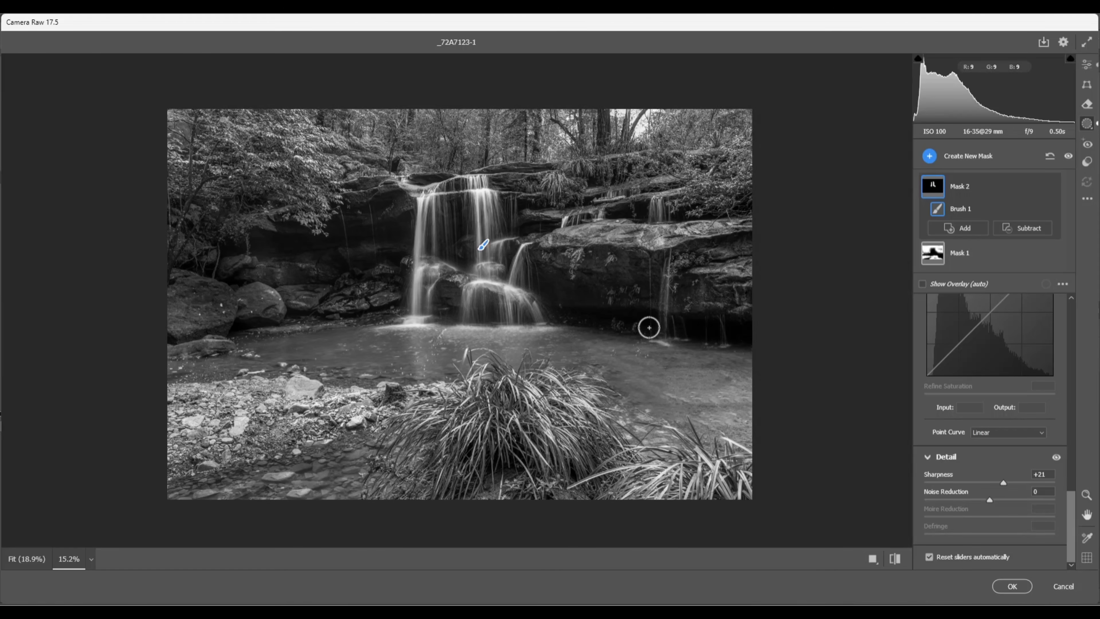
Paint a new brush mask with Exposure +0.60 over the left and right water streams
click(1087, 495)
drag(479, 256, 477, 279)
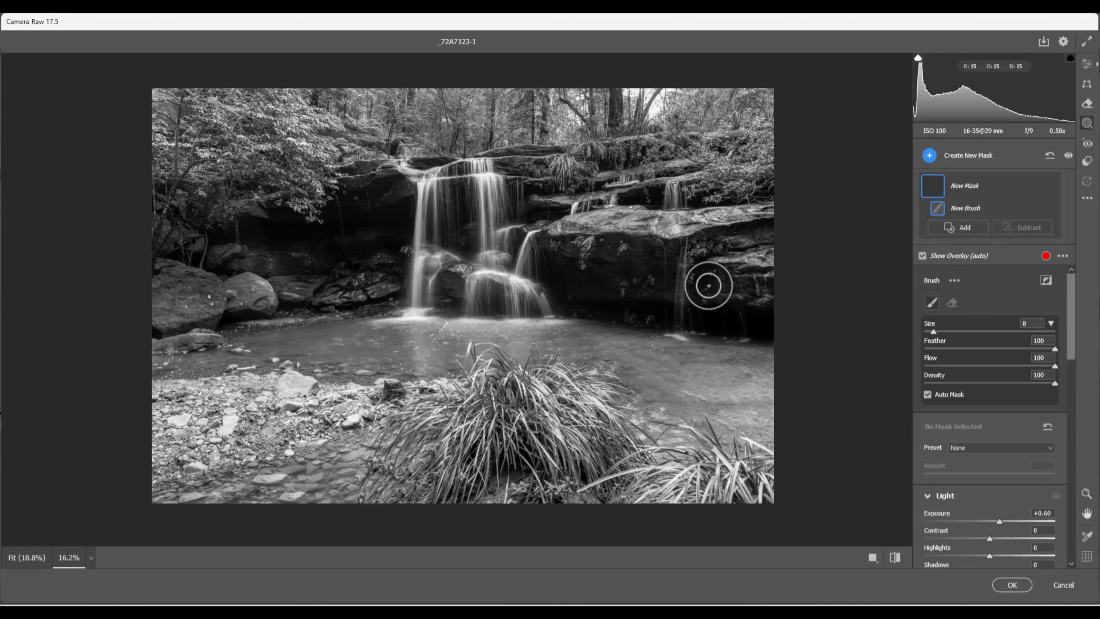
drag(594, 277, 572, 272)
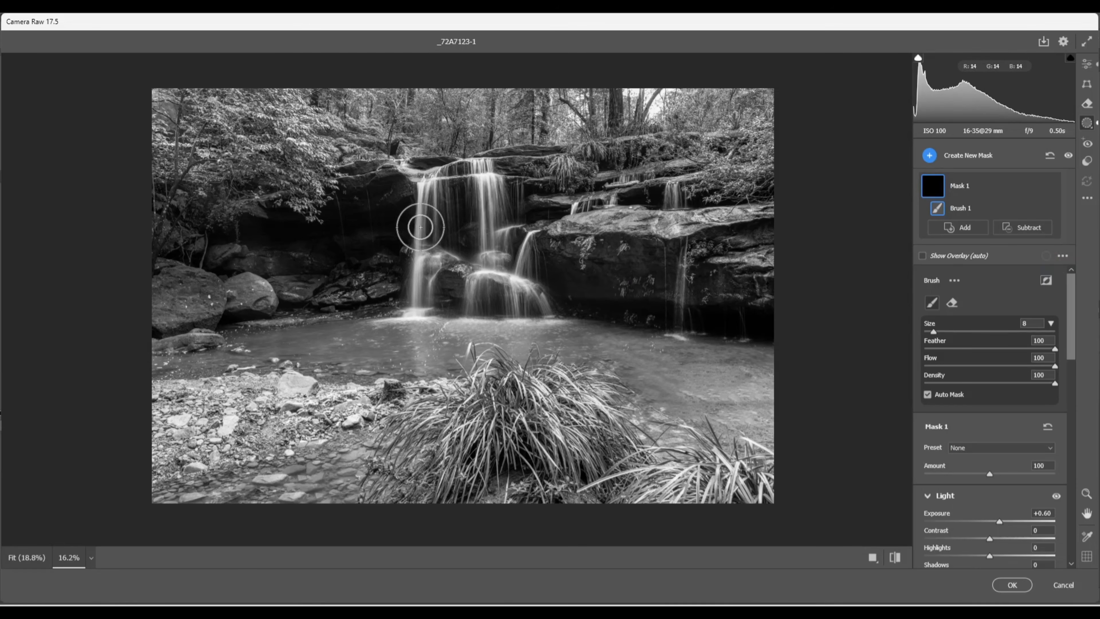
mouse_move(398, 223)
mouse_down()
mouse_move(249, 231)
mouse_move(369, 216)
mouse_up()
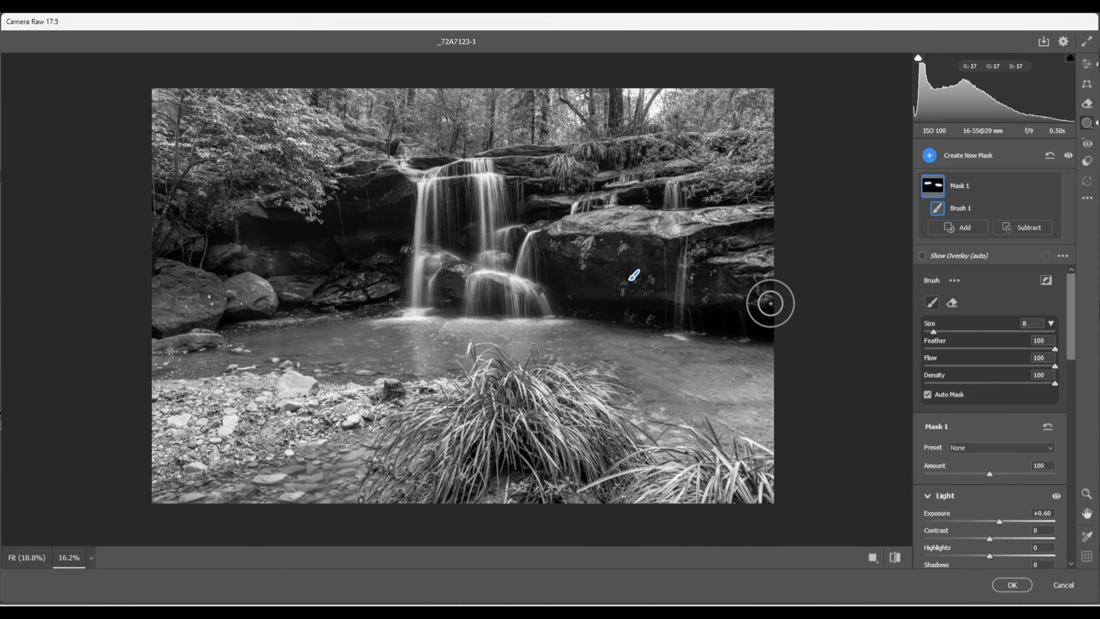
Create another brush mask with Exposure -0.70 and paint it over the boulders, rocks, foreground pebbles and trees
key(k)
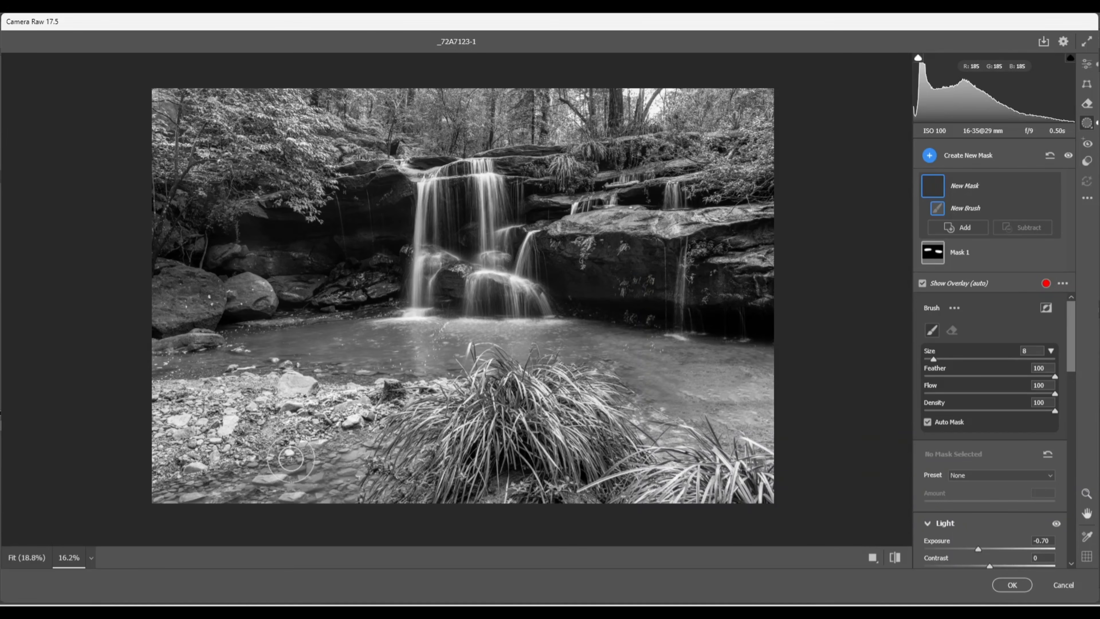
drag(254, 300, 264, 301)
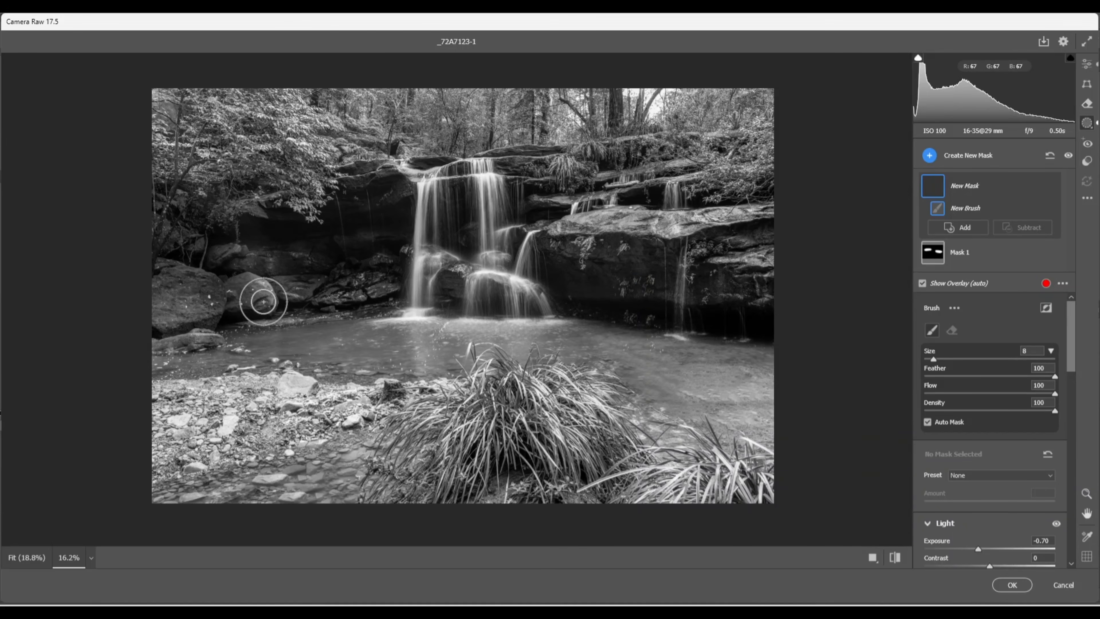
mouse_move(592, 299)
mouse_down()
mouse_move(688, 298)
mouse_move(635, 316)
mouse_up()
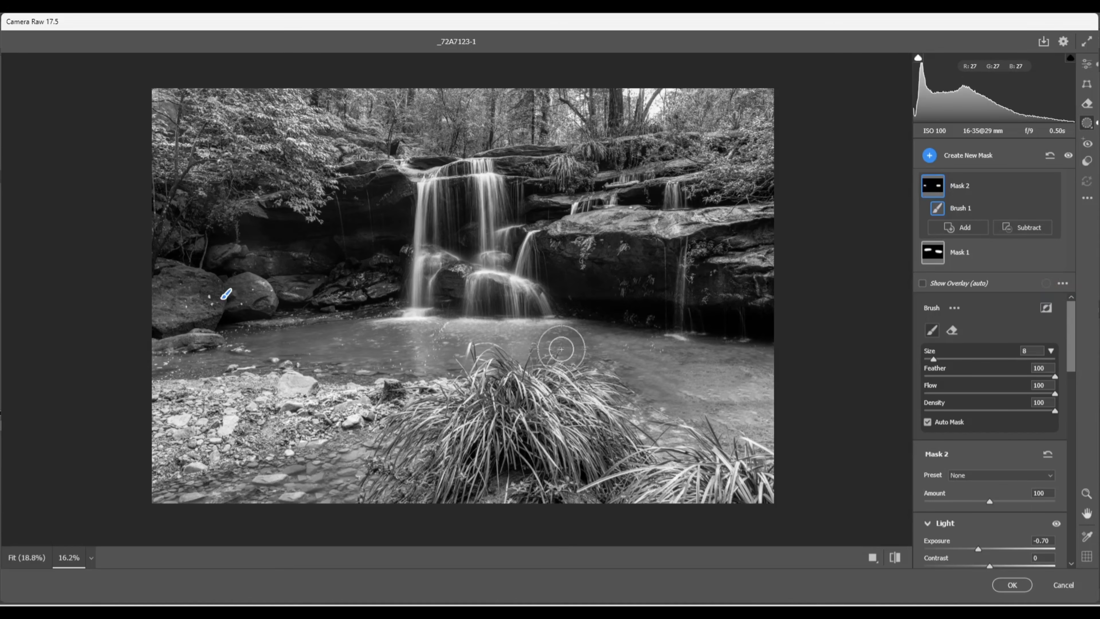
mouse_move(436, 453)
mouse_down()
mouse_move(504, 467)
mouse_move(530, 458)
mouse_move(572, 475)
mouse_move(395, 454)
mouse_move(171, 477)
mouse_move(288, 461)
mouse_move(319, 439)
mouse_up()
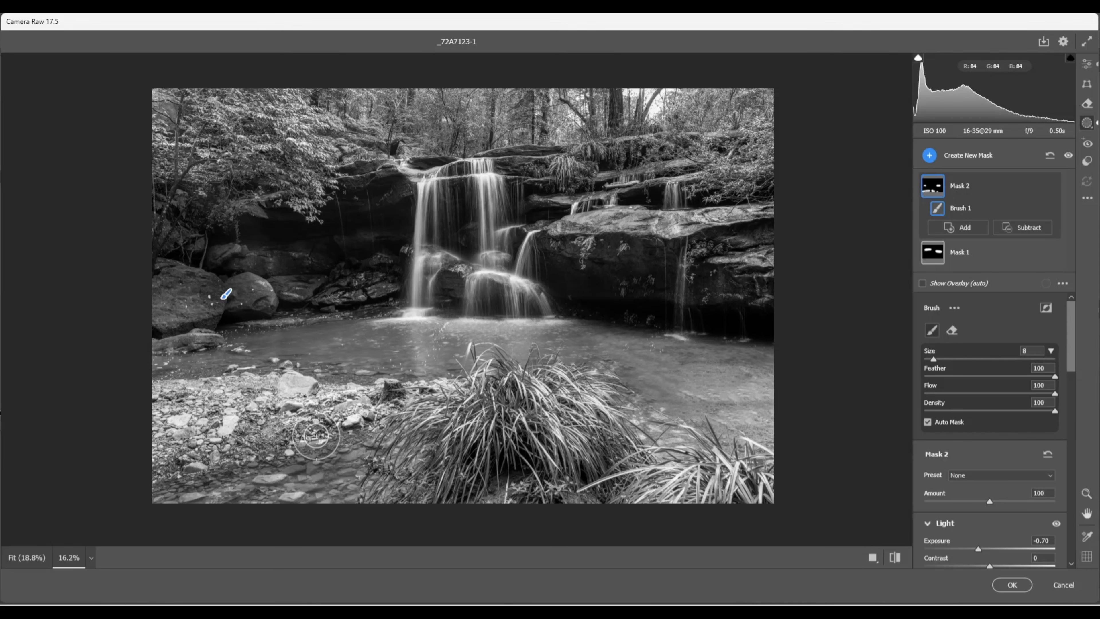
mouse_move(171, 324)
mouse_down()
mouse_move(219, 305)
mouse_move(219, 277)
mouse_move(246, 297)
mouse_up()
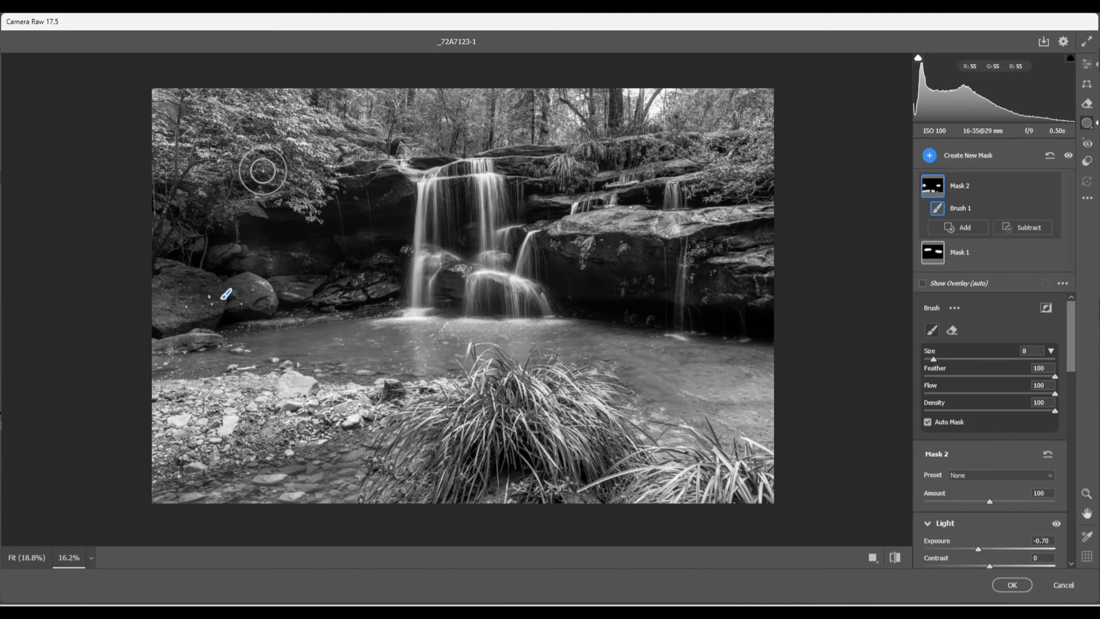
drag(216, 167, 249, 191)
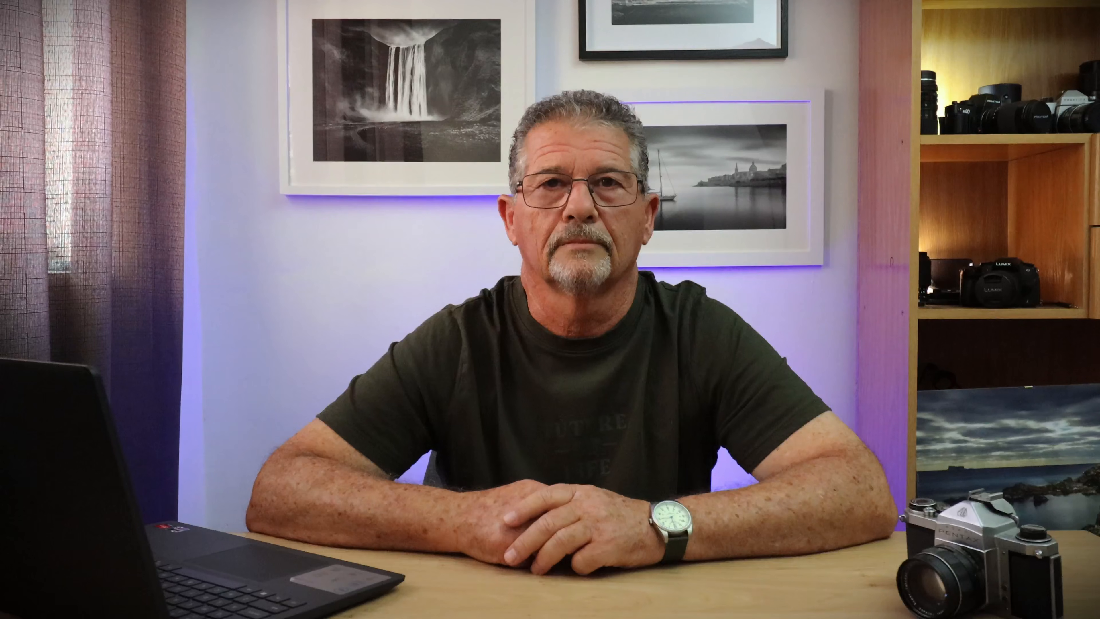